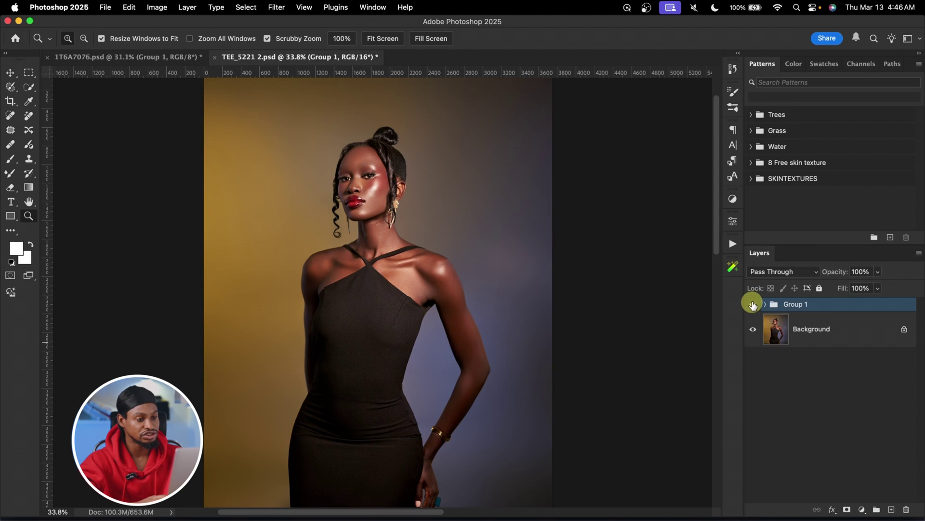
Step: Add a Color Lookup adjustment layer using the TealOrangePlusContrast.3DL LUT
click(753, 306)
click(753, 306)
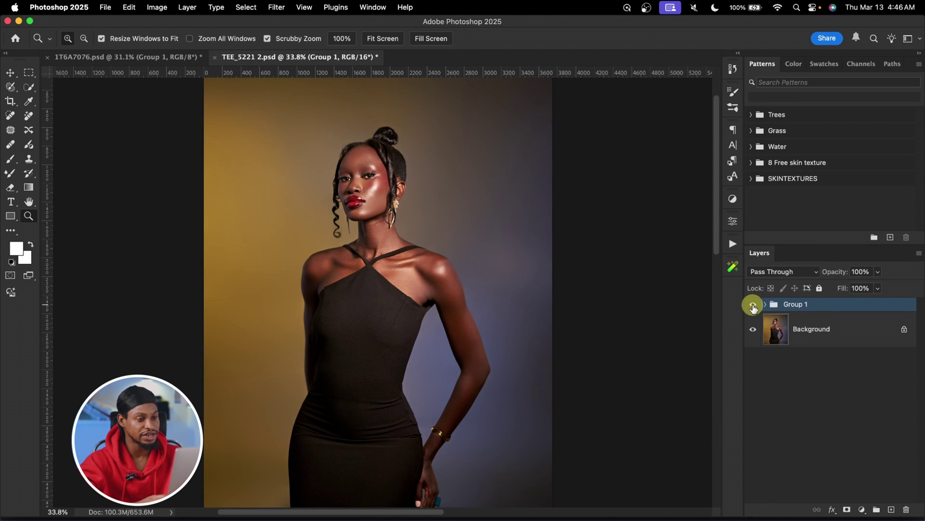
click(862, 510)
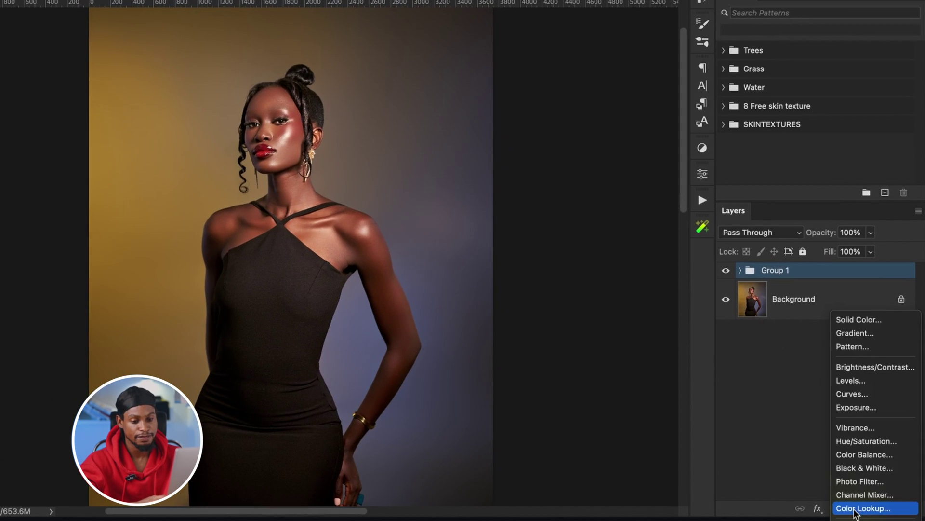
scroll(865, 501, down, 3)
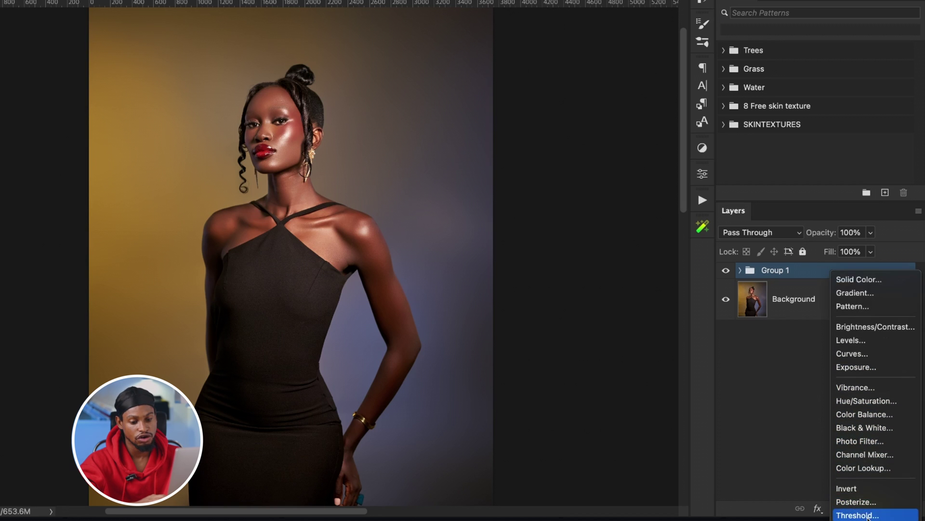
click(863, 468)
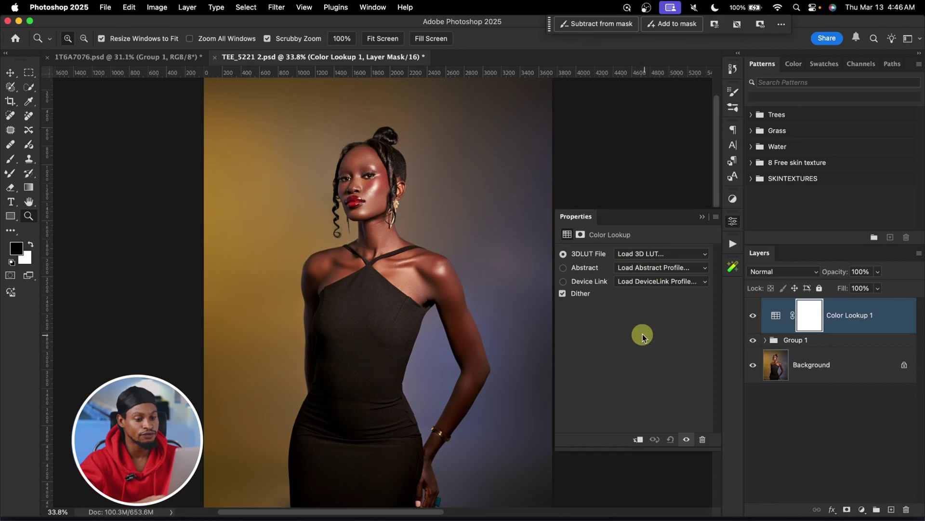
click(643, 252)
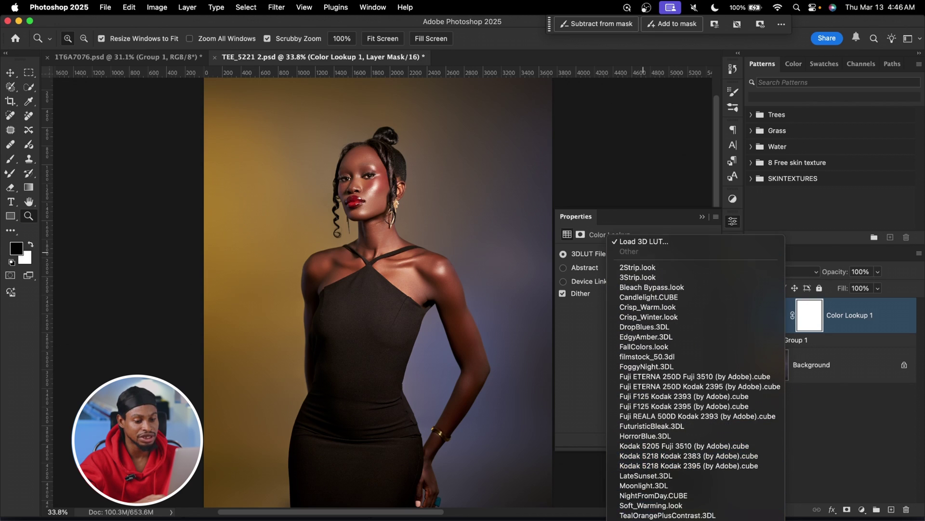
click(698, 515)
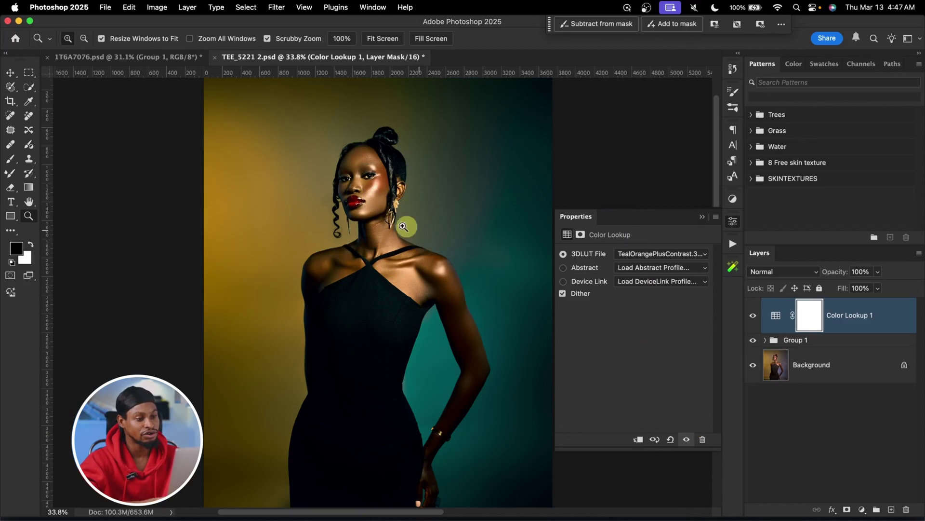
Step: Lower Color Lookup 1 to 40% opacity, comparing the teal grade on and off
click(702, 217)
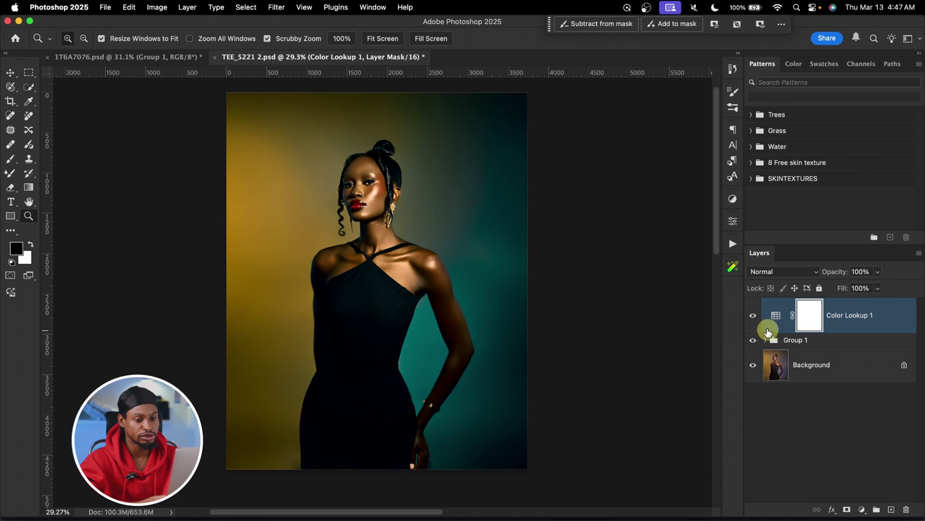
click(752, 316)
click(752, 316)
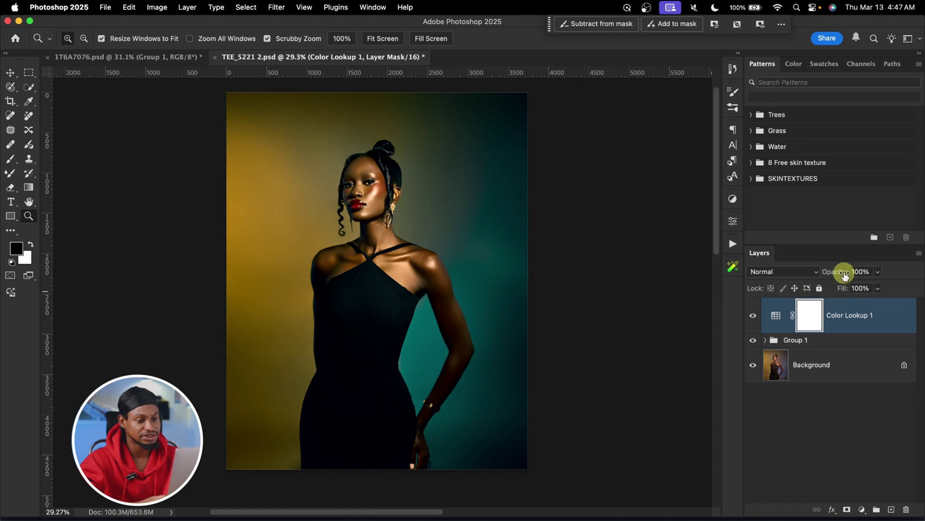
drag(828, 275, 825, 277)
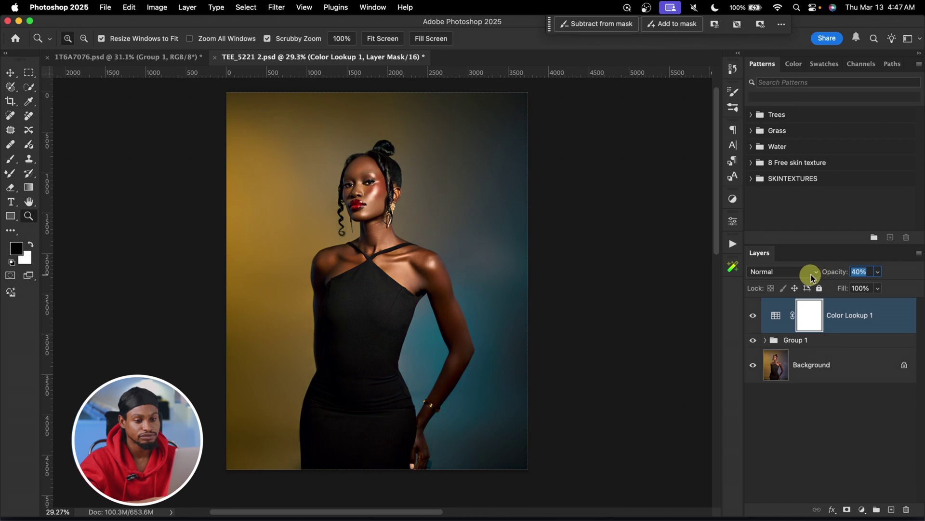
click(752, 315)
click(753, 316)
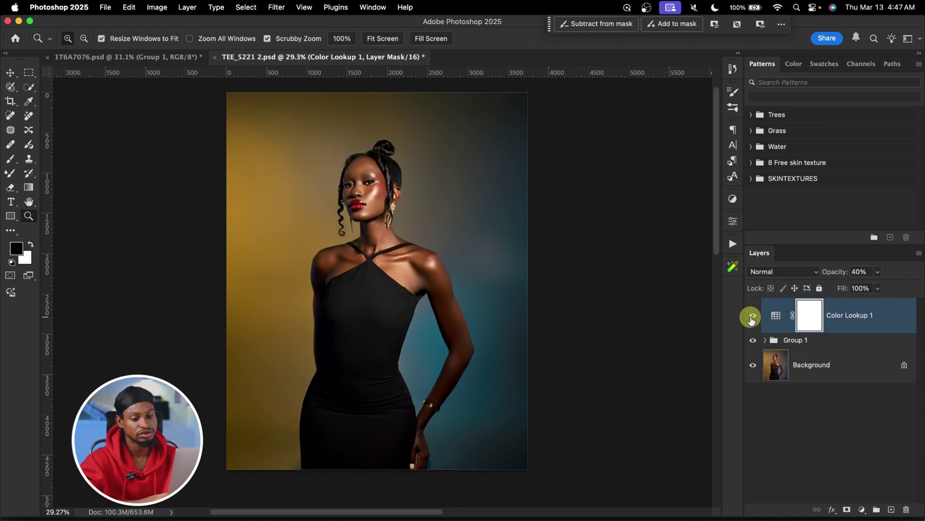
Step: Add a second Color Lookup layer using the 3Strip.look LUT
click(863, 510)
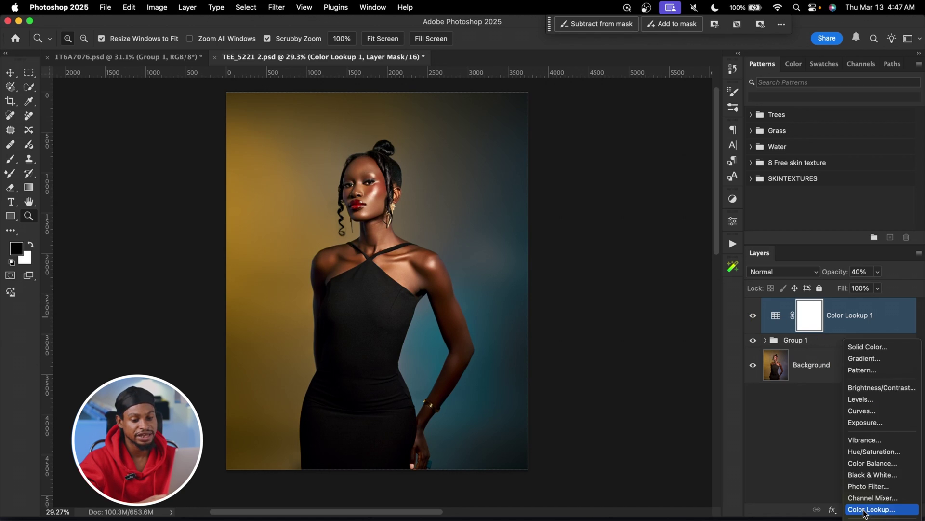
click(871, 510)
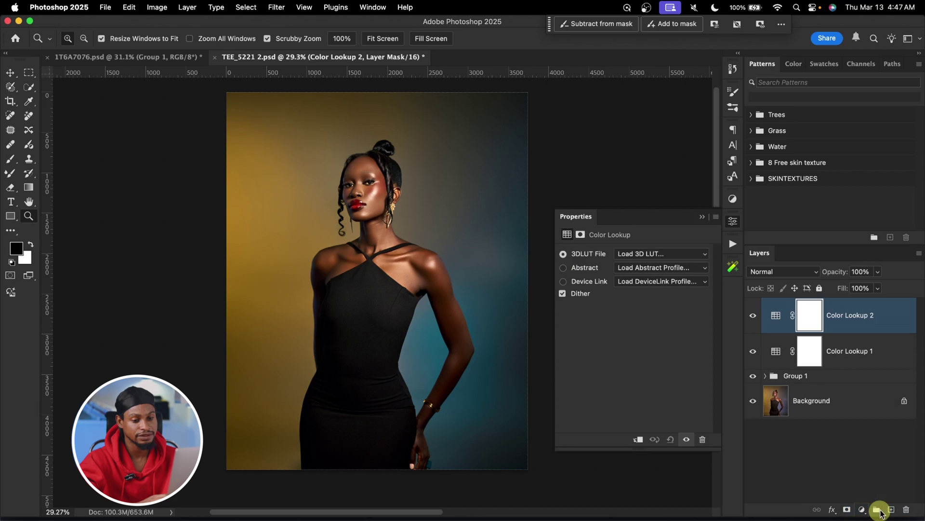
click(652, 254)
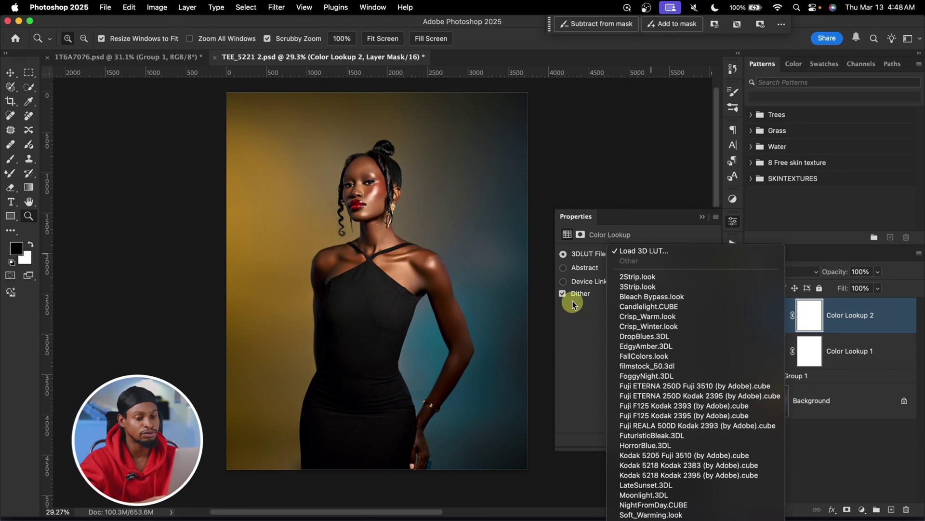
click(672, 287)
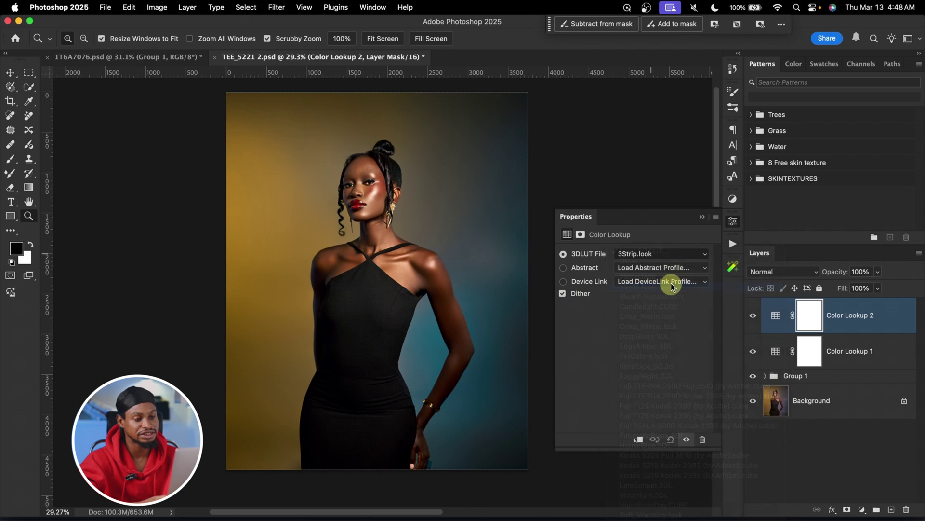
mouse_move(386, 194)
mouse_down()
mouse_move(461, 190)
mouse_move(397, 203)
mouse_up()
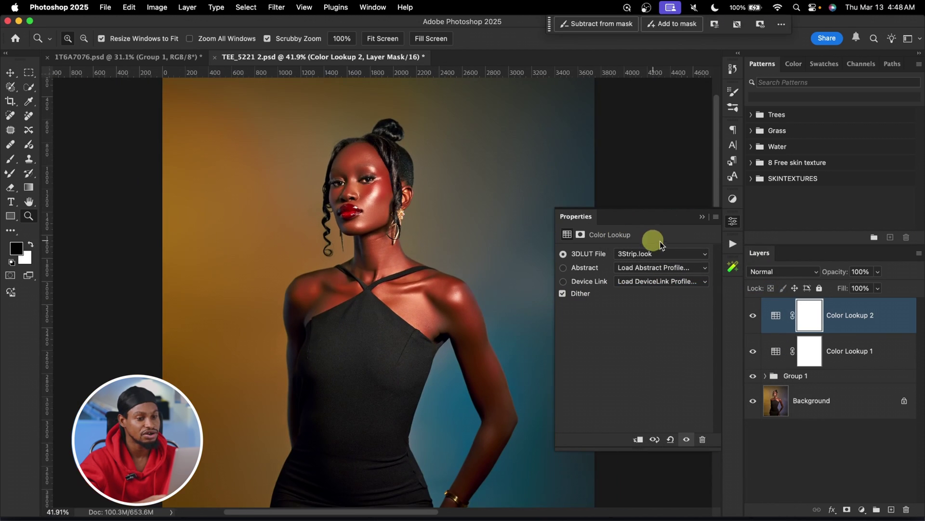
click(702, 217)
click(754, 312)
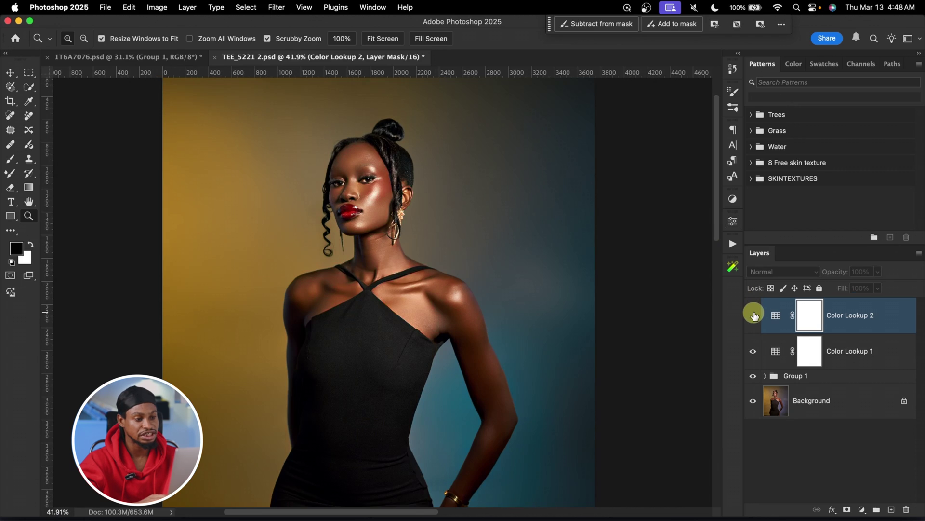
click(754, 315)
Step: Set Color Lookup 2's opacity to 50% and compare it on and off
drag(453, 253, 424, 254)
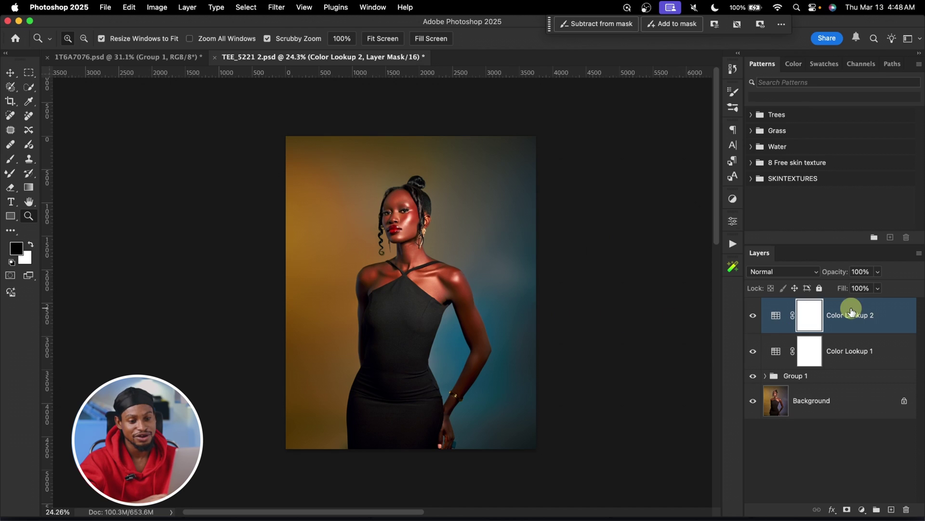
mouse_move(836, 274)
mouse_down()
mouse_move(824, 272)
mouse_move(837, 273)
mouse_up()
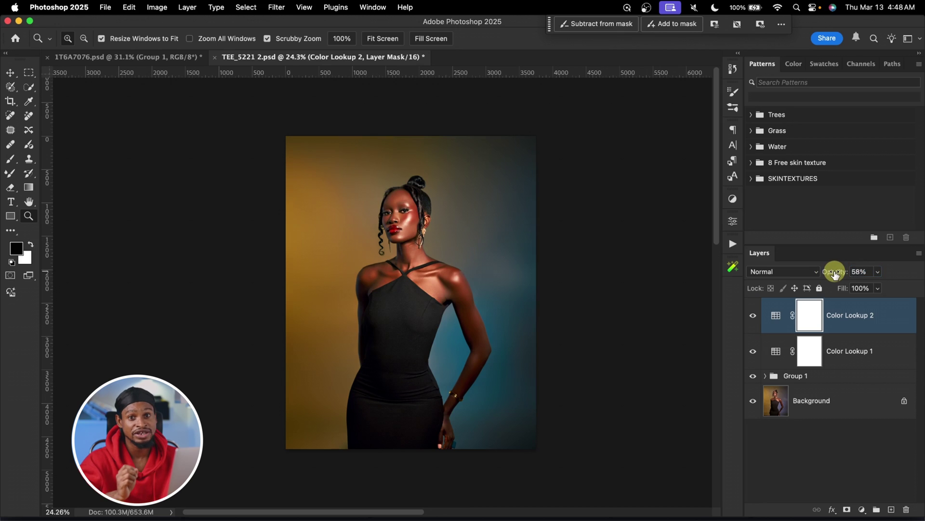
drag(841, 274, 837, 276)
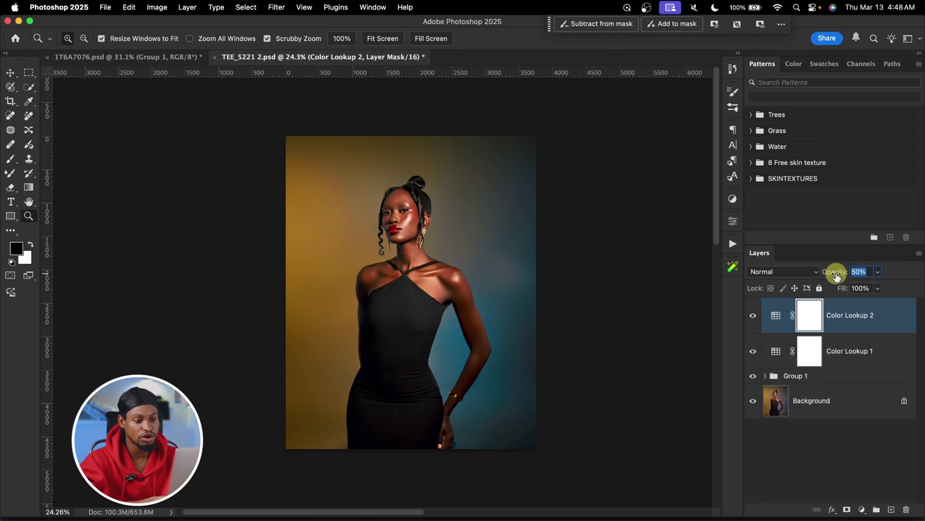
click(754, 317)
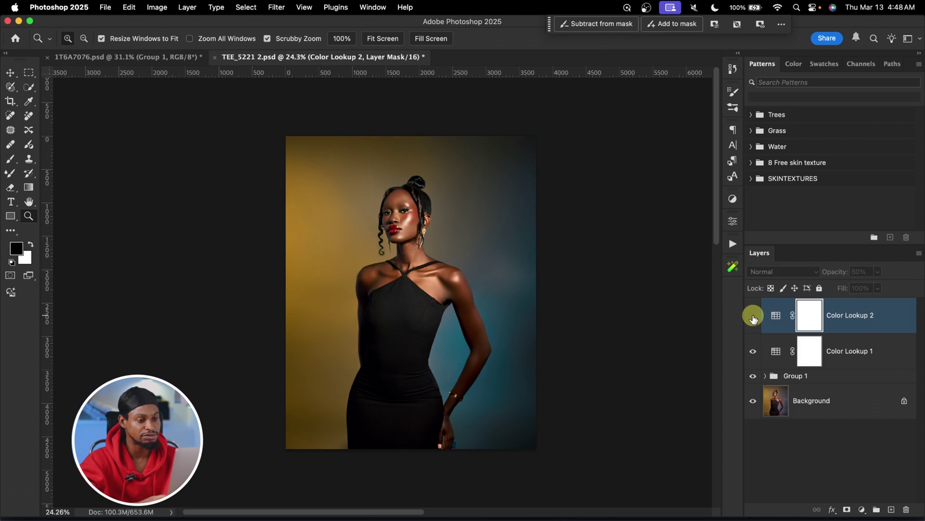
click(754, 317)
click(753, 317)
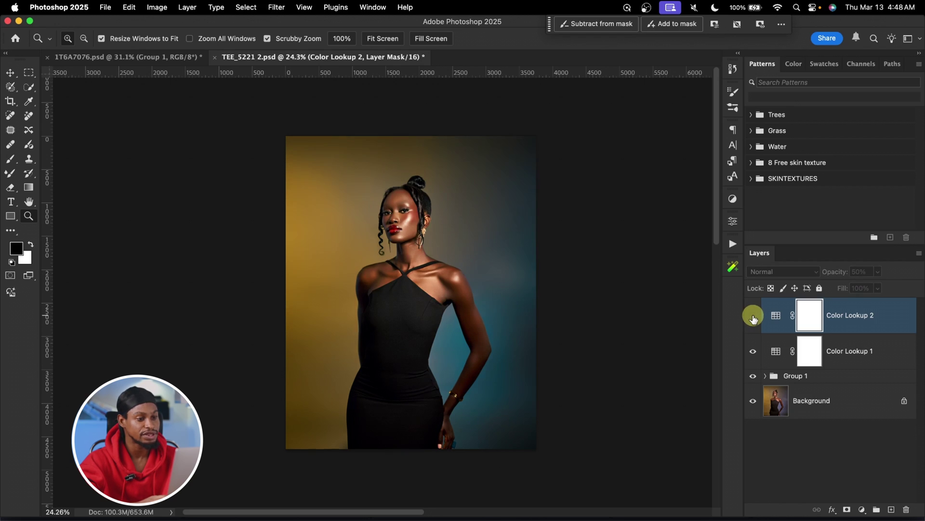
click(754, 317)
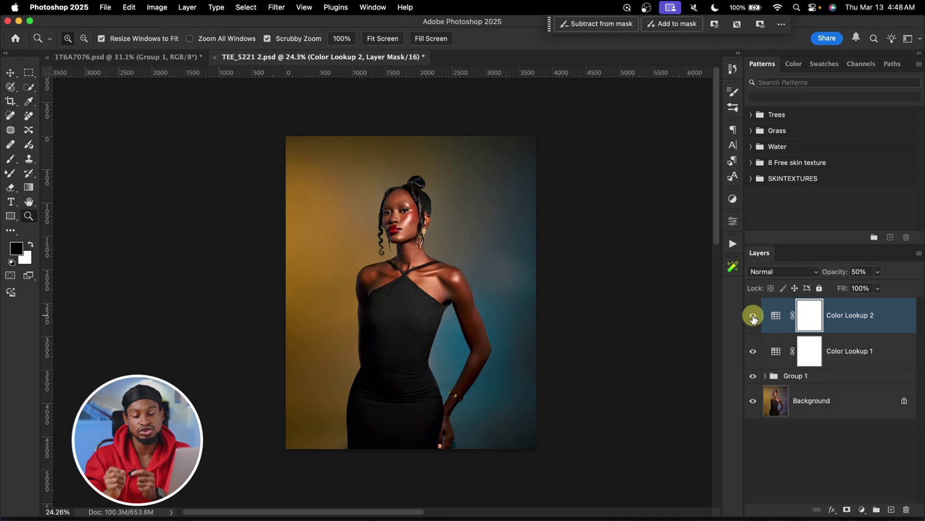
Step: Add a third Color Lookup layer using the EdgyAmber.3DL look
click(862, 509)
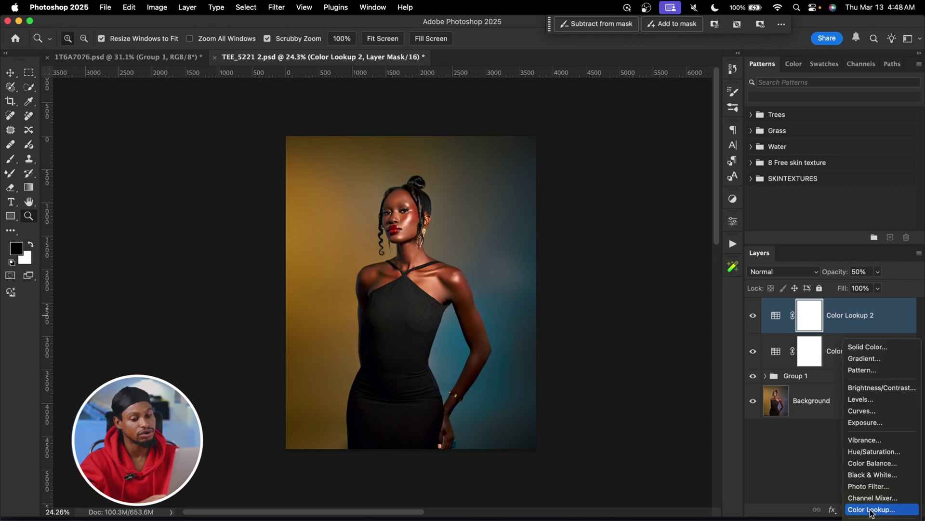
click(871, 510)
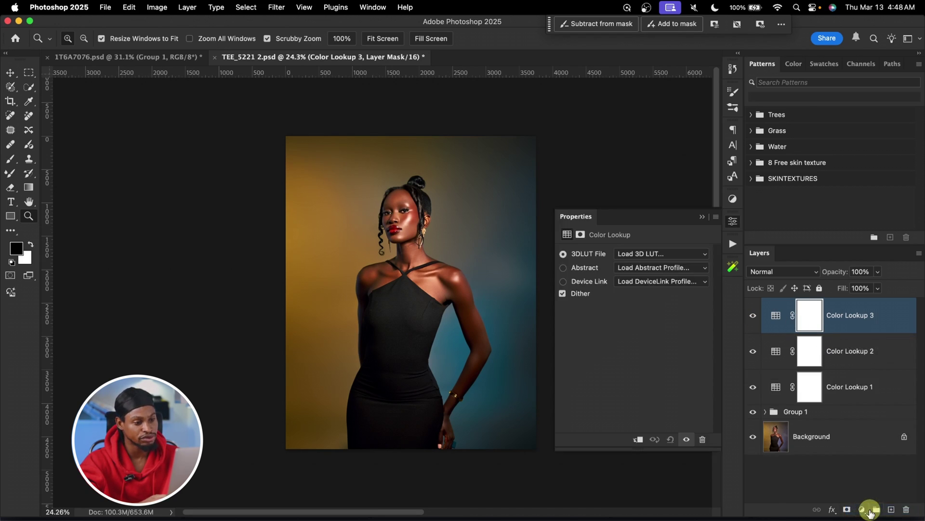
click(641, 254)
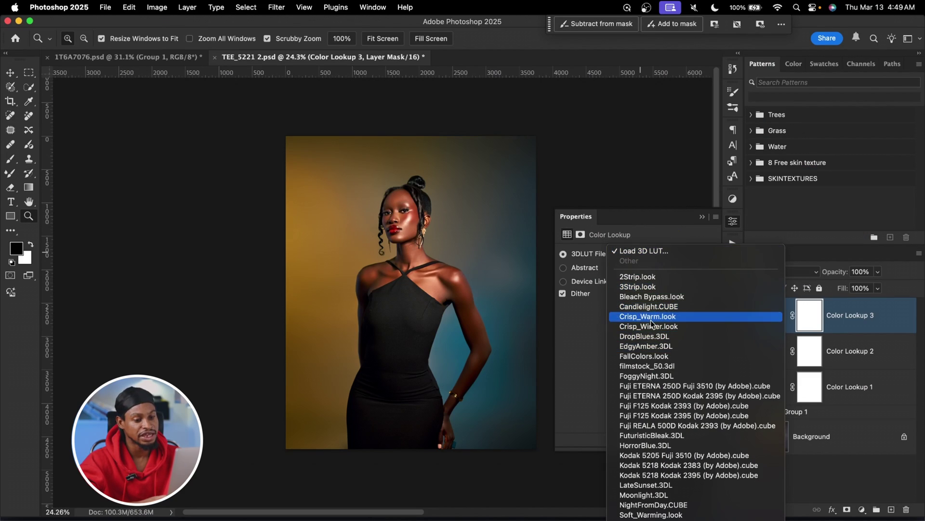
click(663, 346)
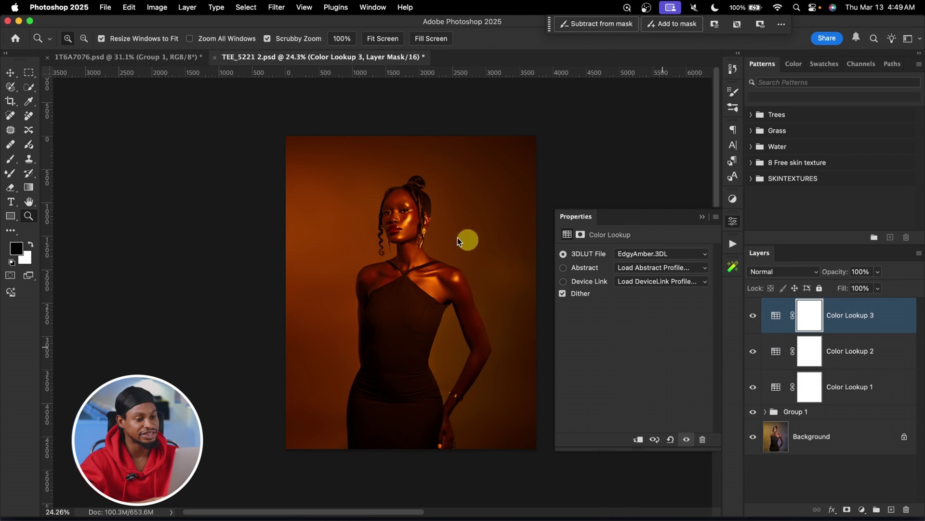
drag(406, 196, 473, 302)
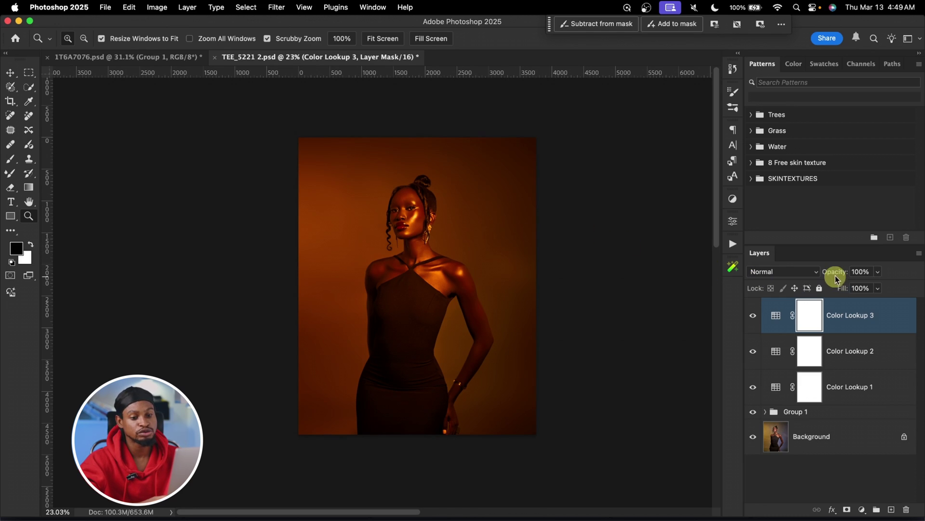
Step: Reduce Color Lookup 3's opacity to 15%, comparing the subtle amber grade on the face
drag(839, 274, 814, 273)
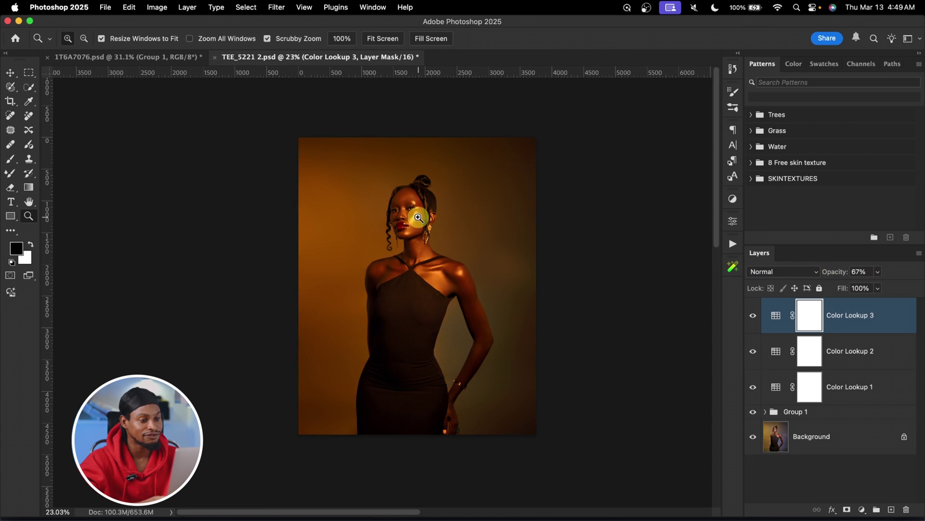
drag(419, 217, 479, 215)
drag(840, 275, 833, 276)
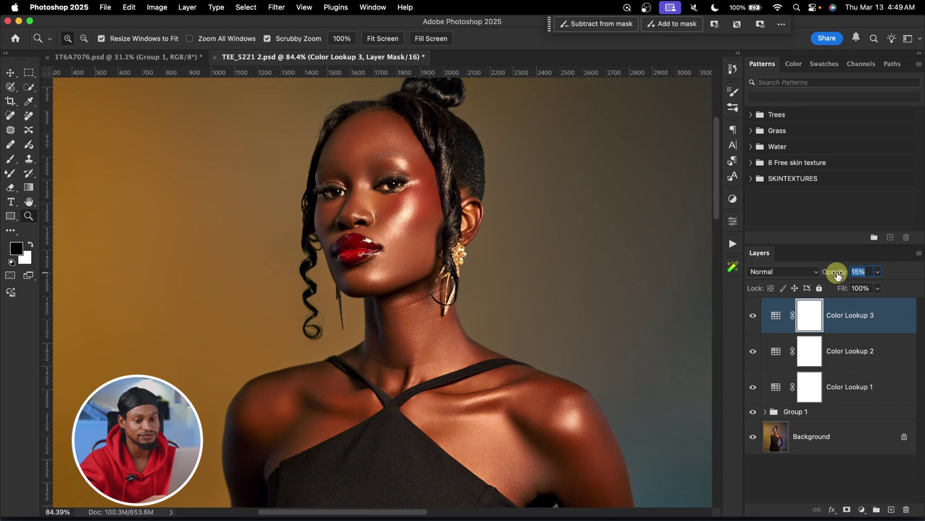
click(752, 318)
click(752, 318)
click(752, 318)
click(752, 318)
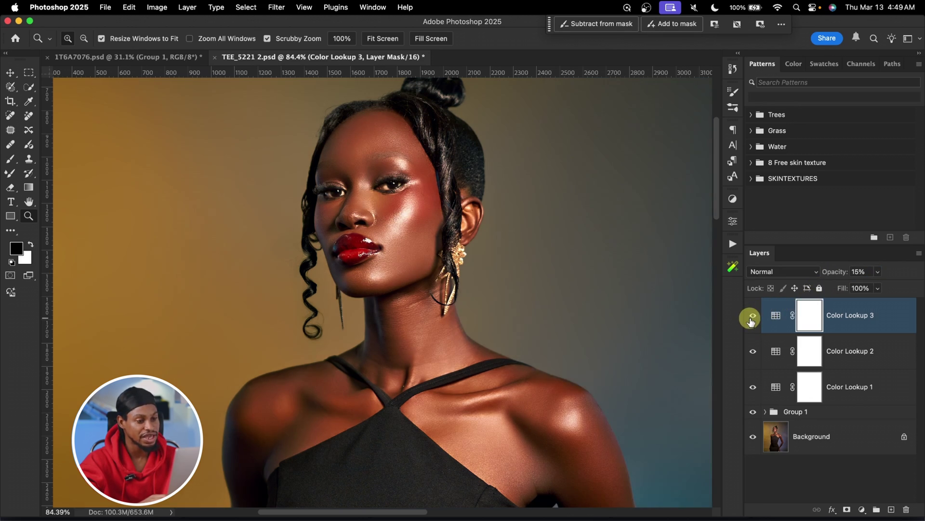
drag(595, 274, 496, 263)
drag(476, 200, 514, 193)
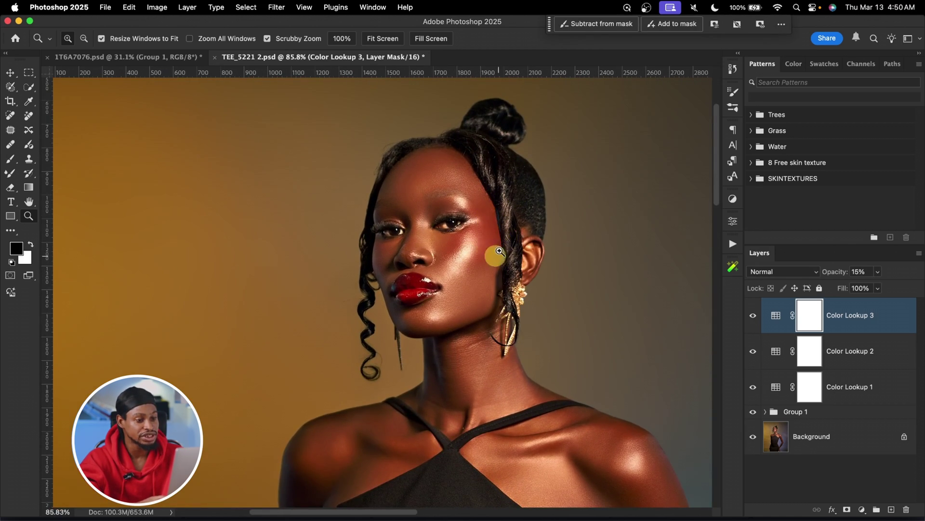
drag(488, 245, 447, 182)
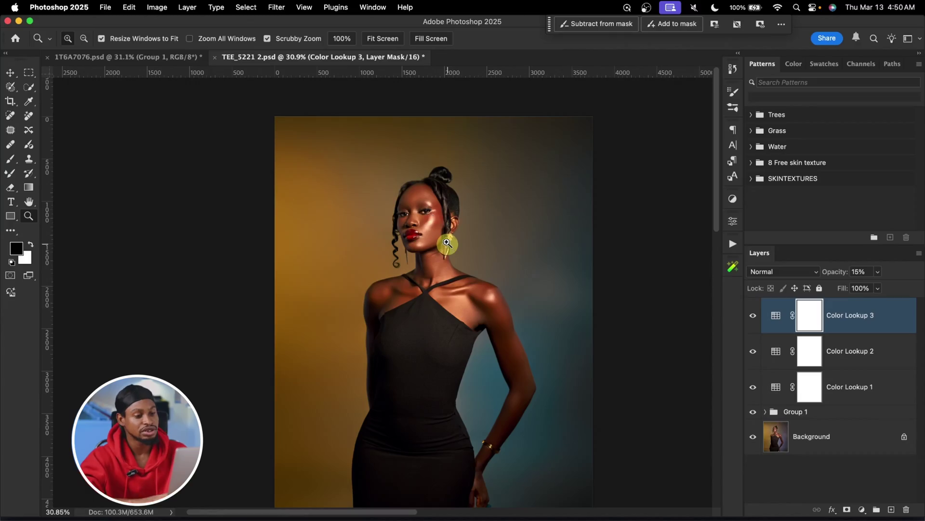
click(863, 510)
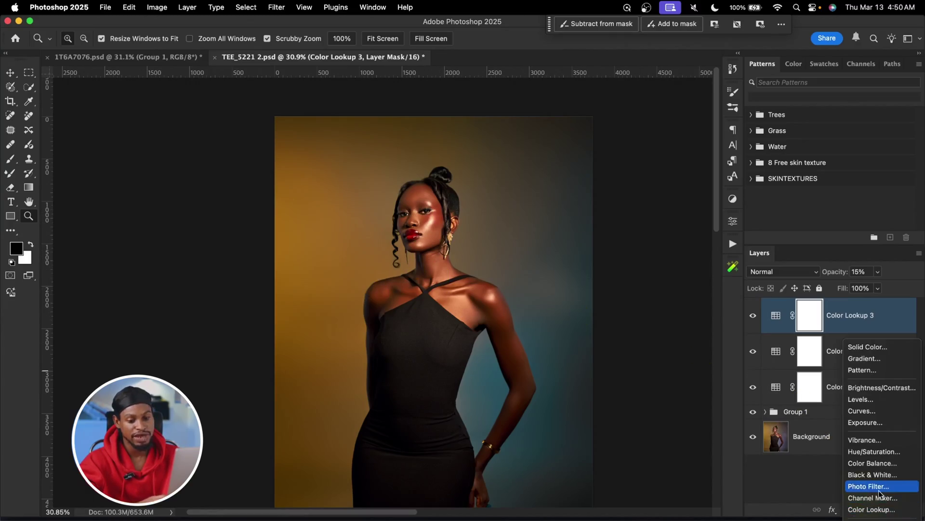
scroll(880, 508, down, 3)
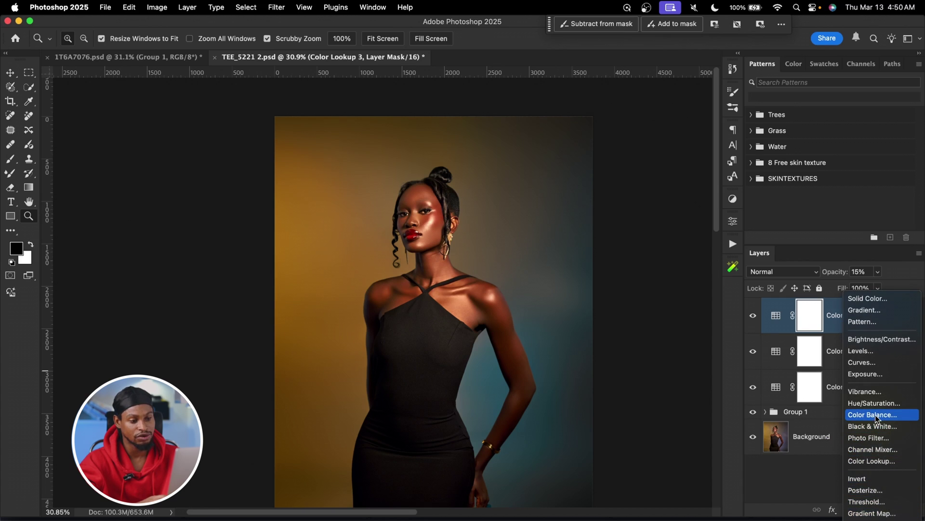
Step: Add a Color Balance layer working on Midtones, with Red +10 and Blue +10
click(876, 415)
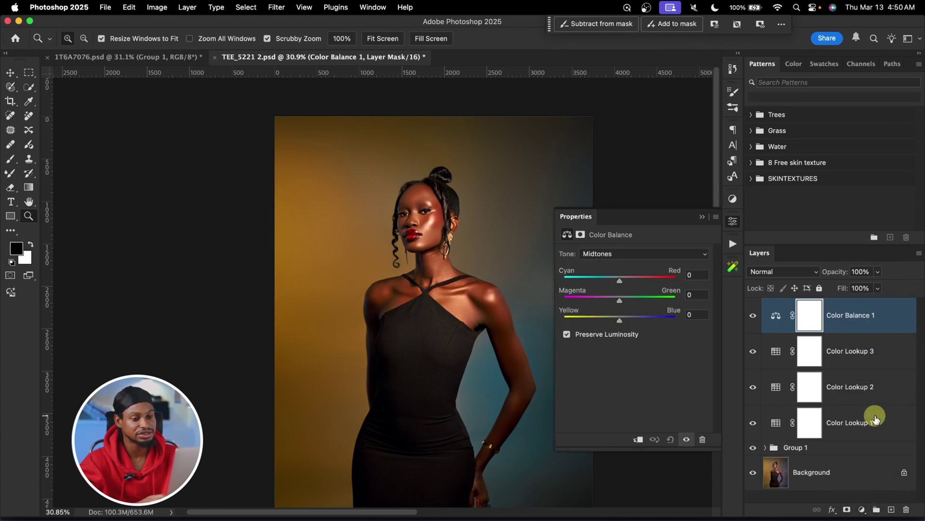
click(600, 254)
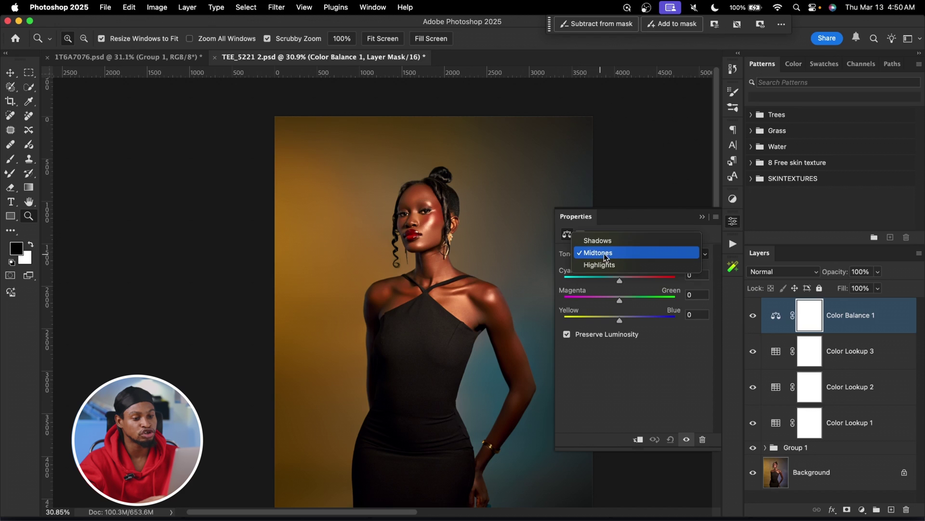
click(620, 252)
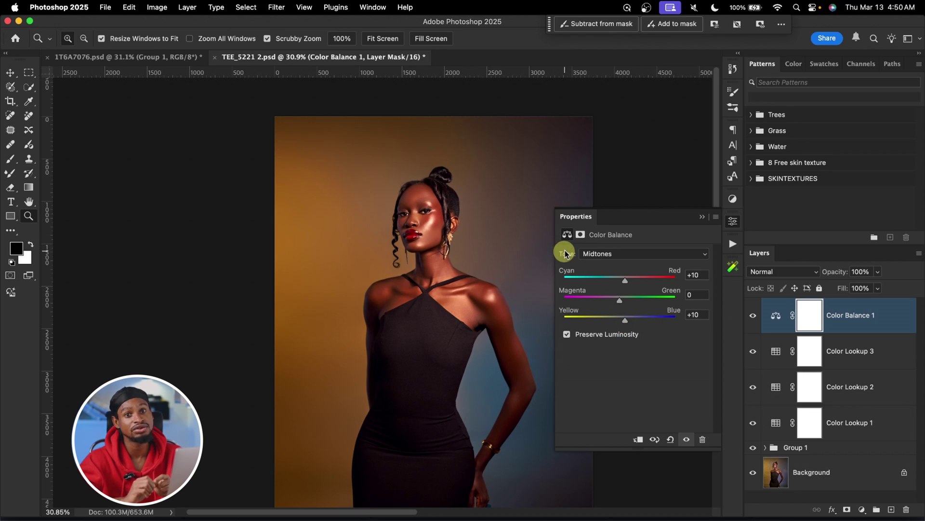
Step: Set Color Balance 1 to 90% opacity, comparing its tint on and off
click(702, 217)
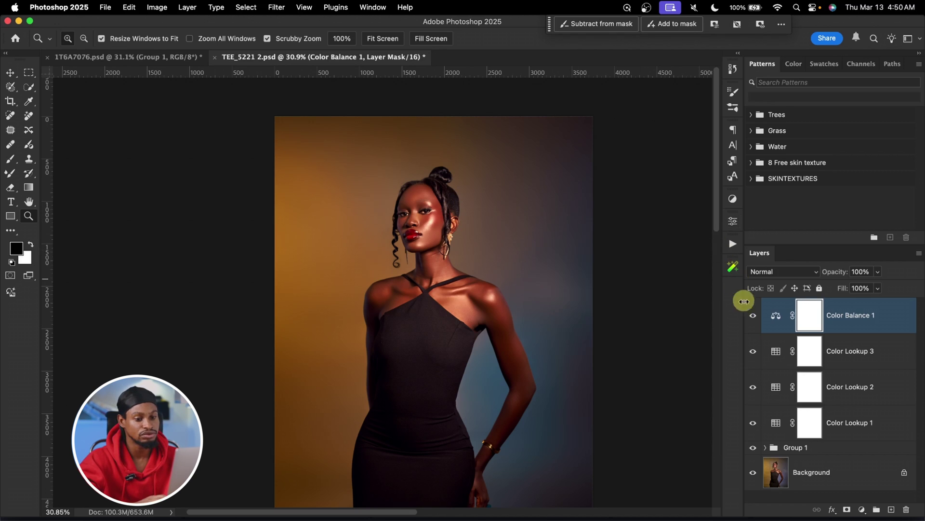
click(753, 316)
click(753, 317)
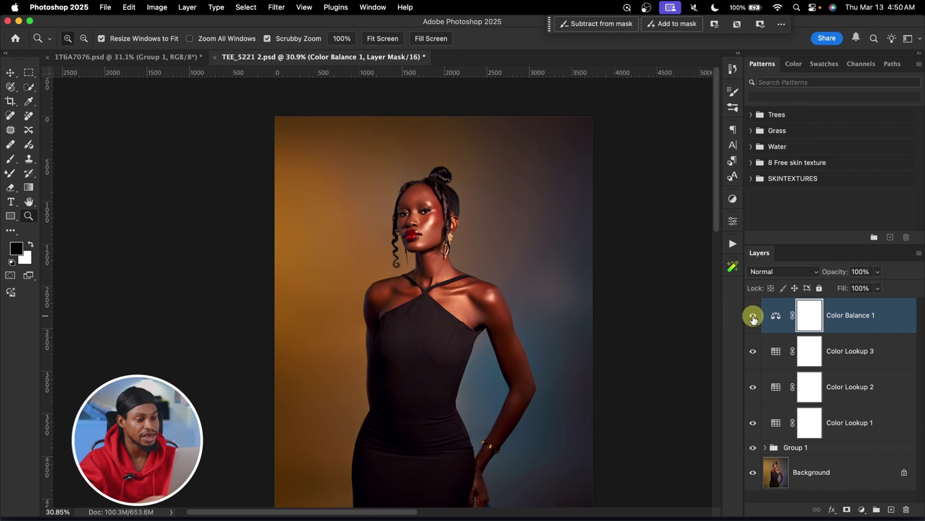
click(754, 316)
click(753, 317)
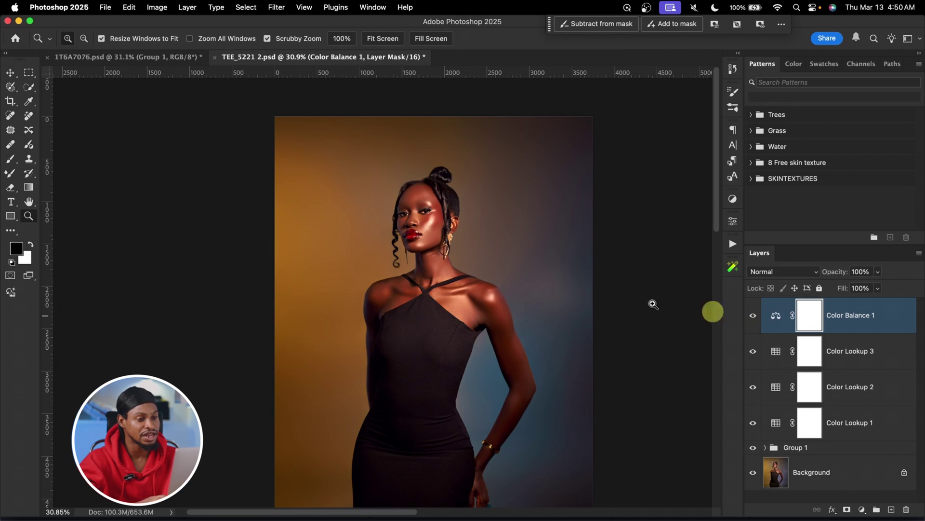
scroll(514, 289, right, 2)
scroll(514, 289, down, 1)
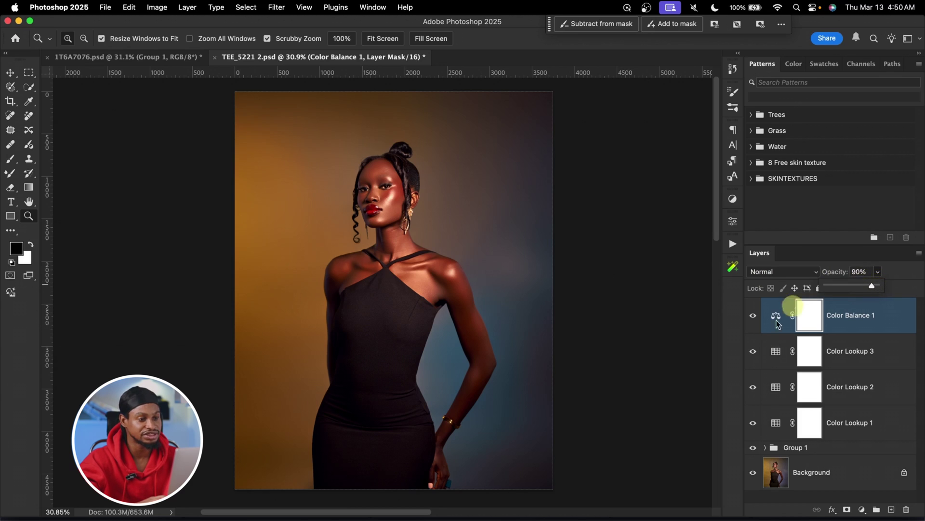
click(912, 270)
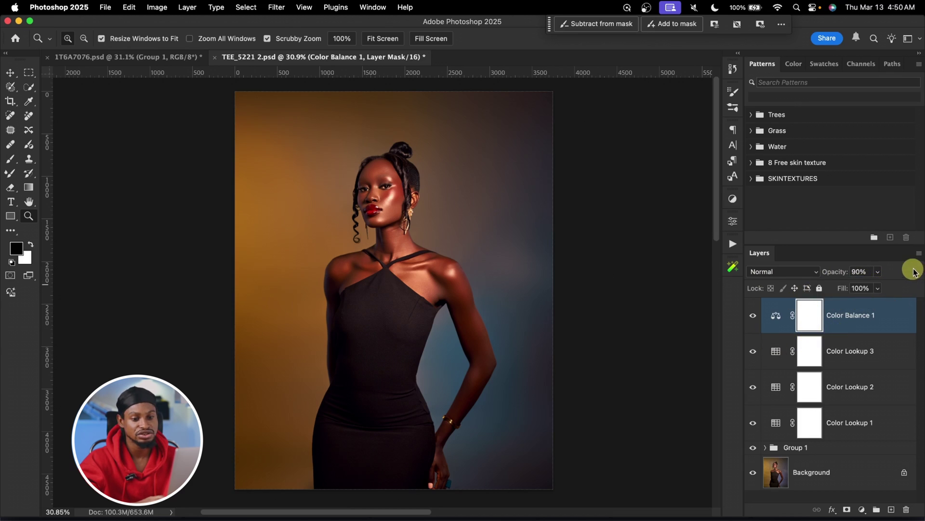
click(753, 317)
click(753, 321)
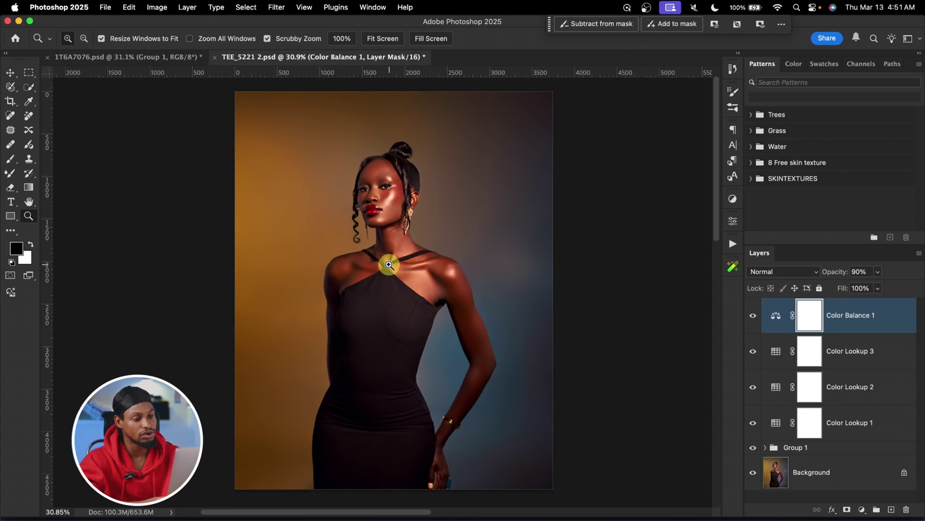
click(863, 510)
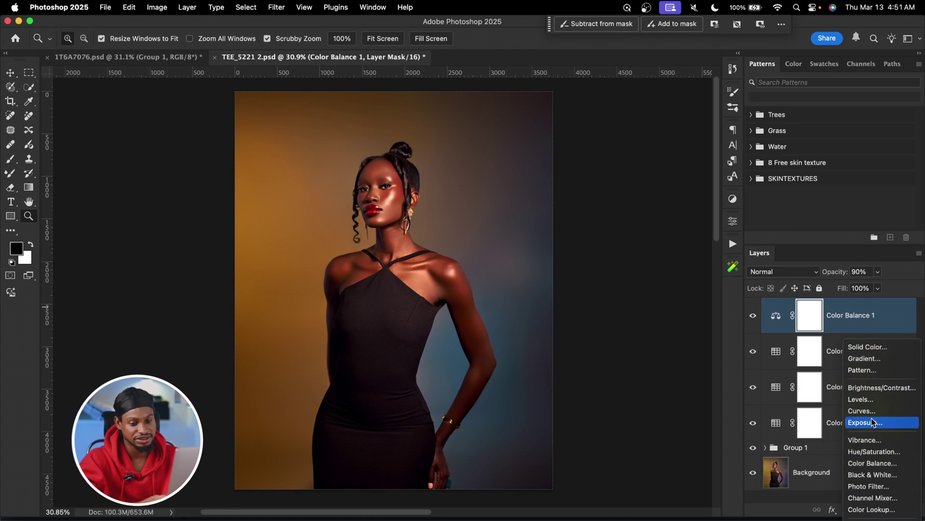
Step: Add a Selective Color layer and shift its Reds range to +8 cyan
scroll(882, 513, down, 3)
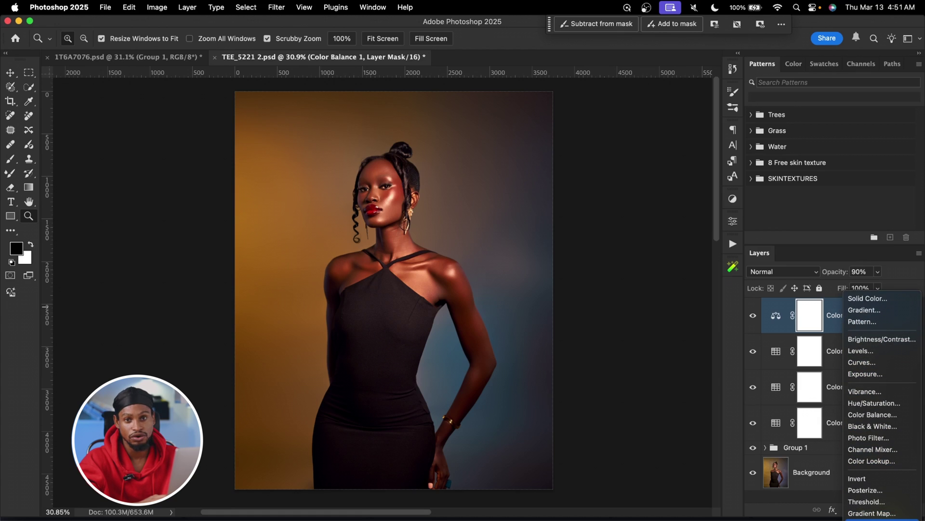
click(883, 519)
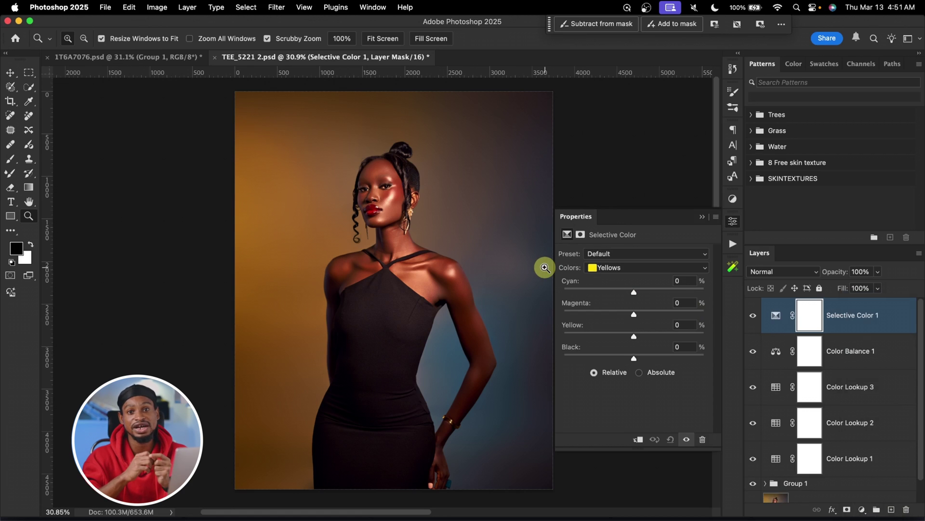
click(622, 268)
click(620, 256)
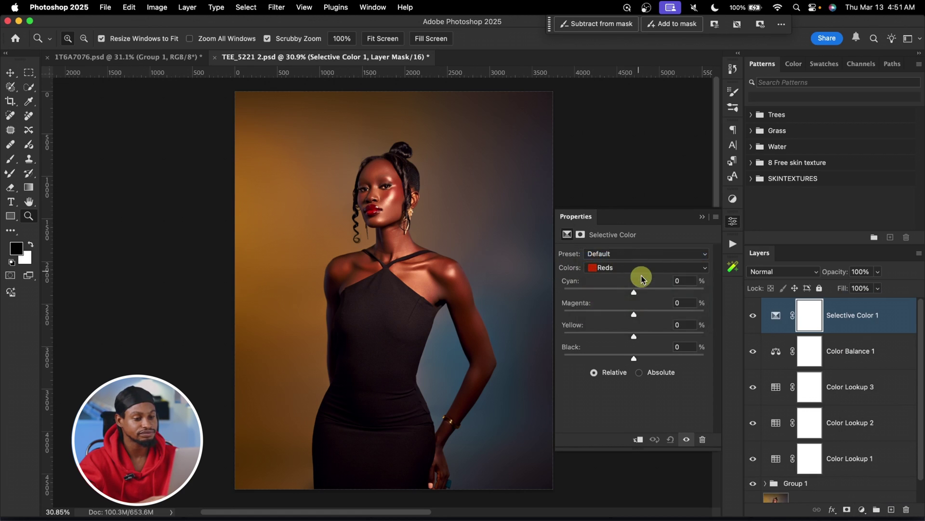
mouse_move(633, 293)
mouse_down()
mouse_move(580, 292)
mouse_move(663, 295)
mouse_move(633, 292)
mouse_up()
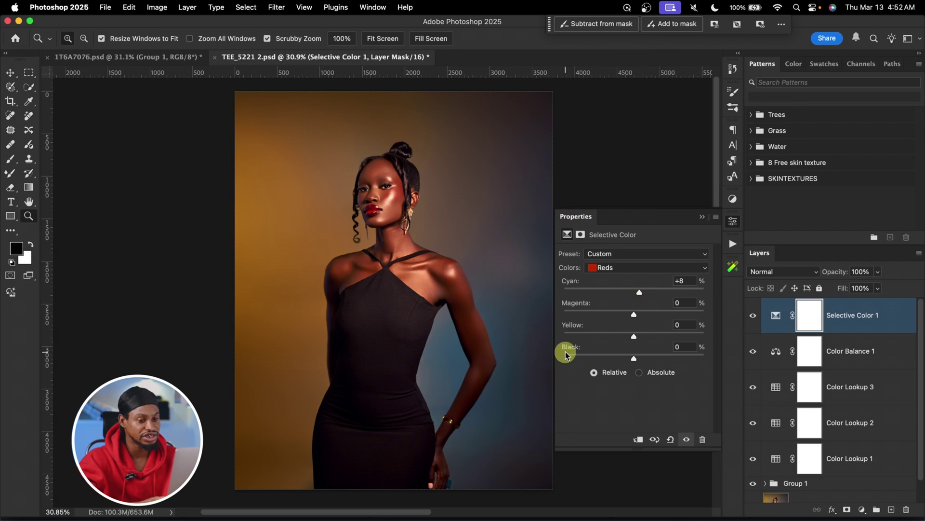
mouse_move(632, 337)
mouse_down()
mouse_move(606, 336)
mouse_move(639, 336)
mouse_up()
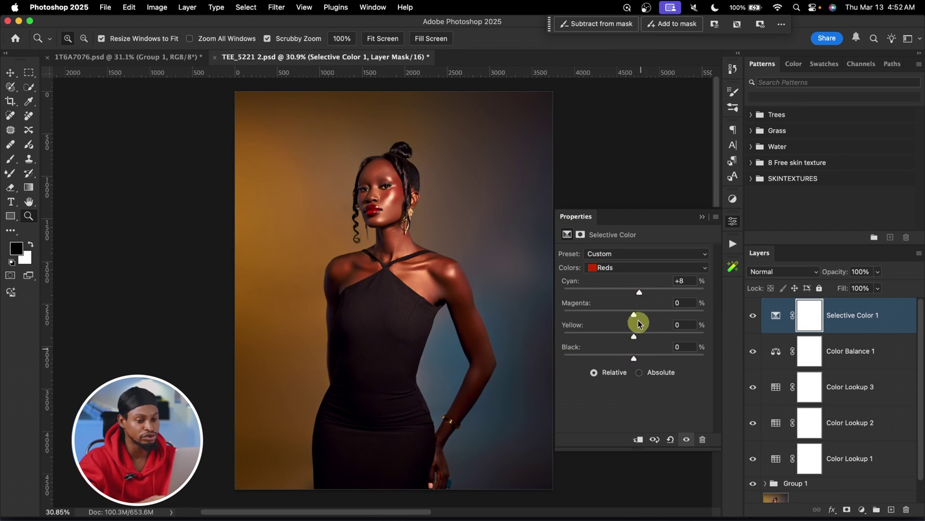
Step: Set Selective Color's Yellows to -12 cyan and -5 yellow
click(619, 268)
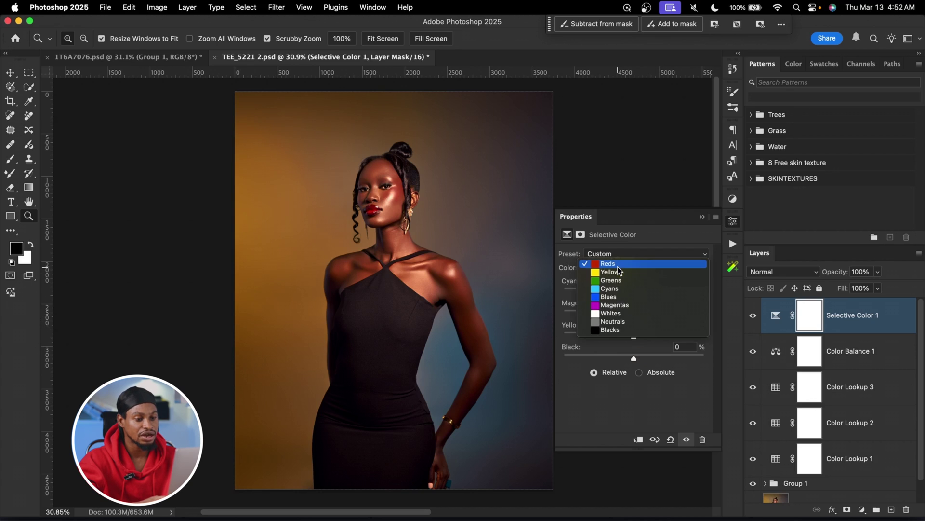
click(614, 273)
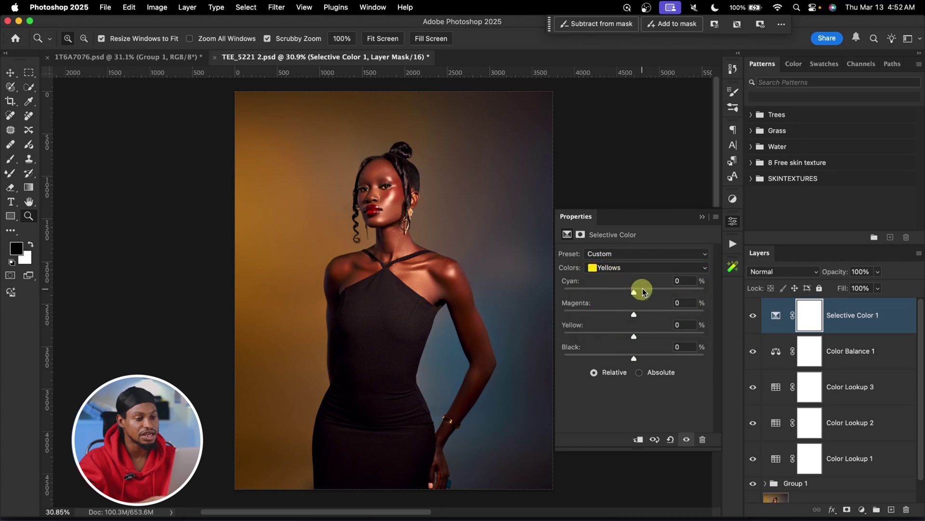
mouse_move(635, 294)
mouse_down()
mouse_move(607, 293)
mouse_move(653, 291)
mouse_move(626, 294)
mouse_up()
drag(641, 338, 638, 336)
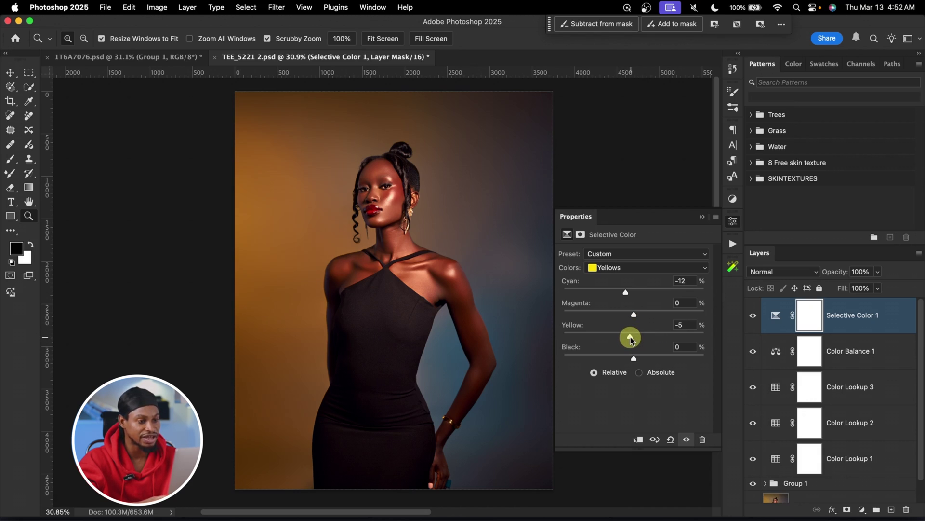
click(753, 315)
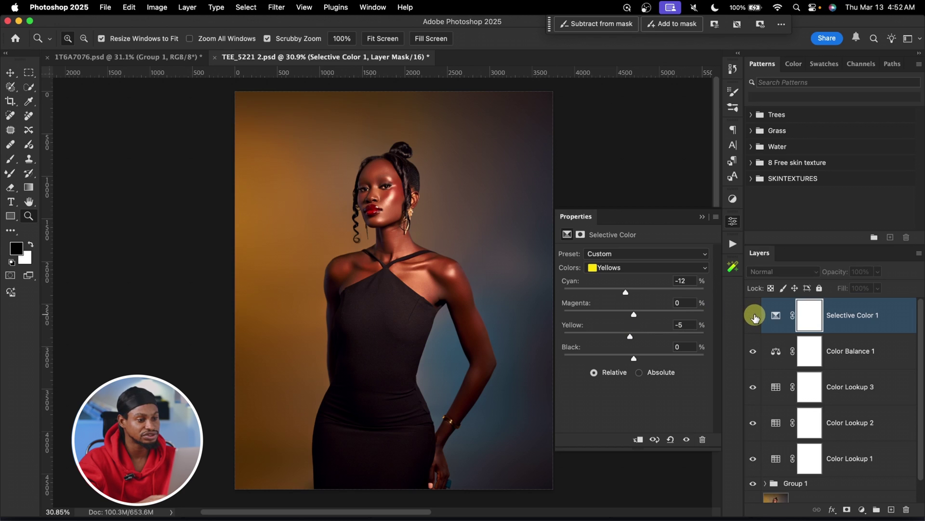
click(754, 316)
Step: Gather Selective Color 1 through Color Lookup 1 into a new Group 2
click(754, 317)
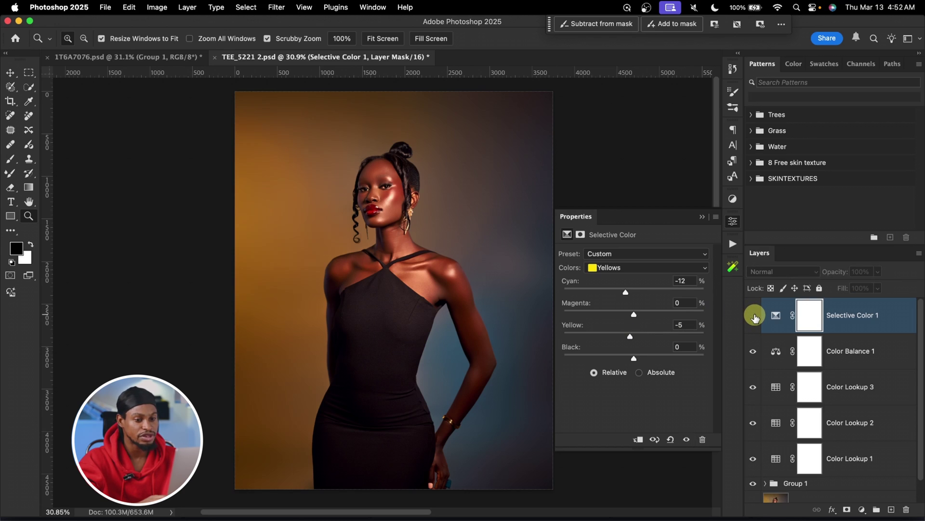
click(755, 317)
click(702, 217)
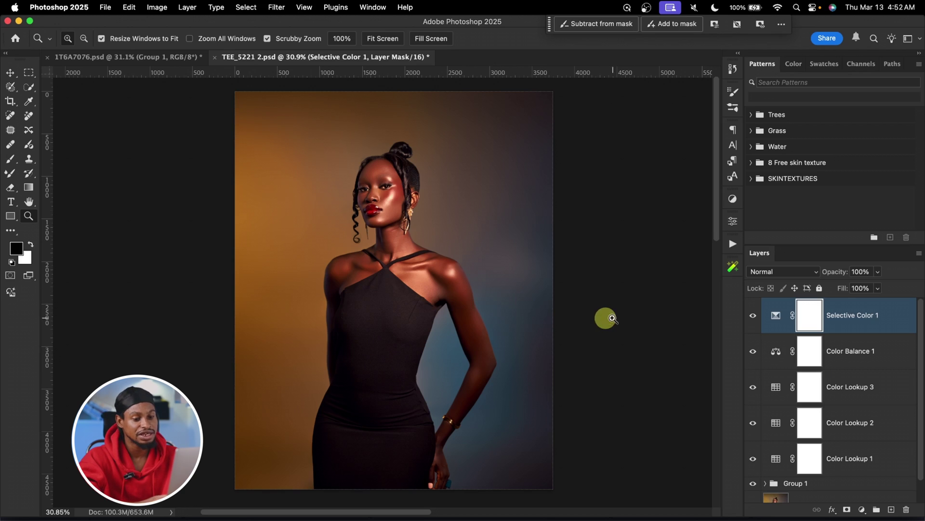
shift+click(858, 462)
key(super+g)
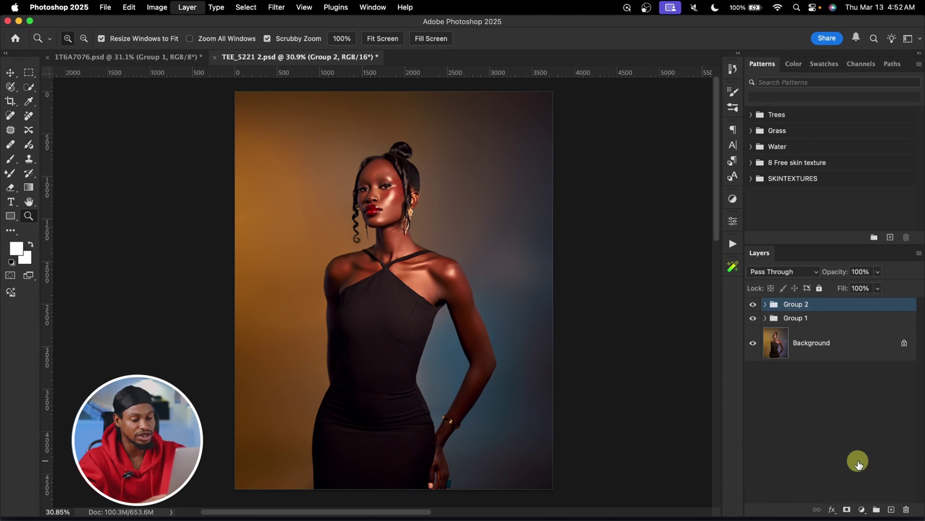
drag(440, 230, 587, 250)
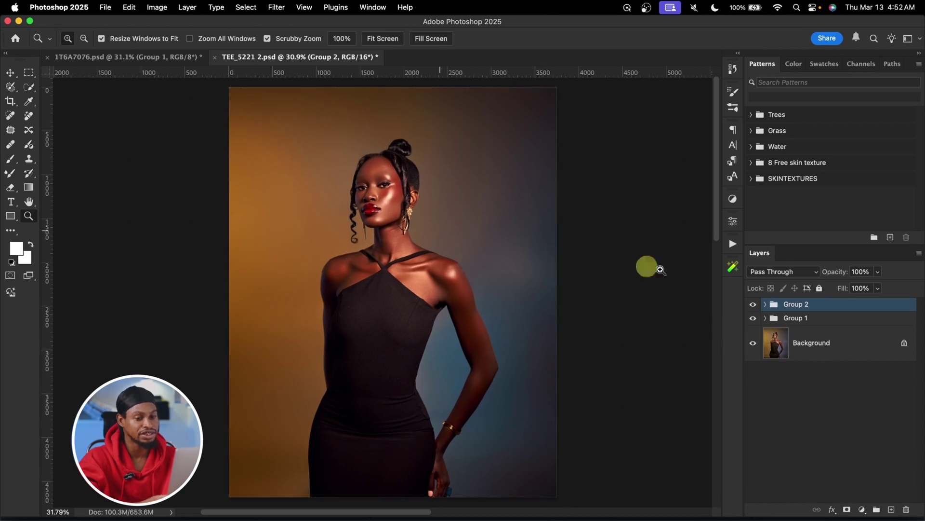
click(754, 306)
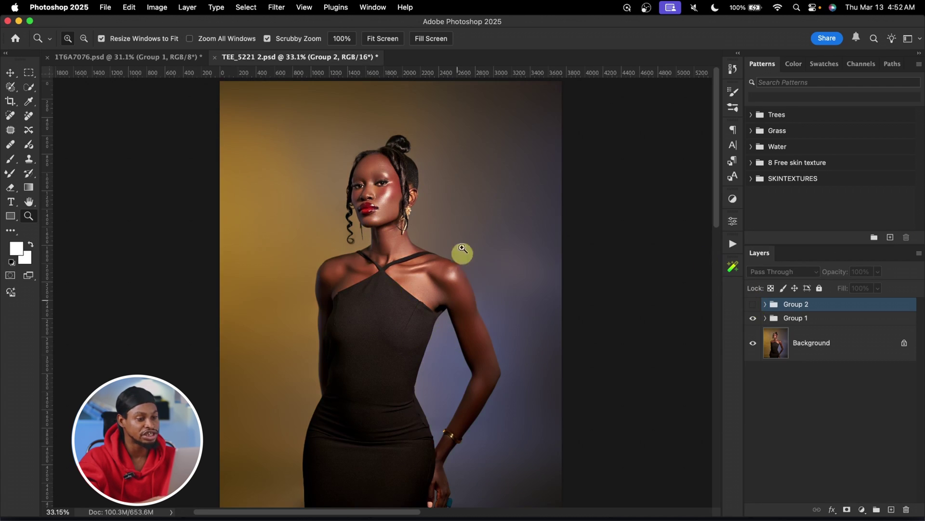
click(751, 306)
click(752, 306)
click(753, 306)
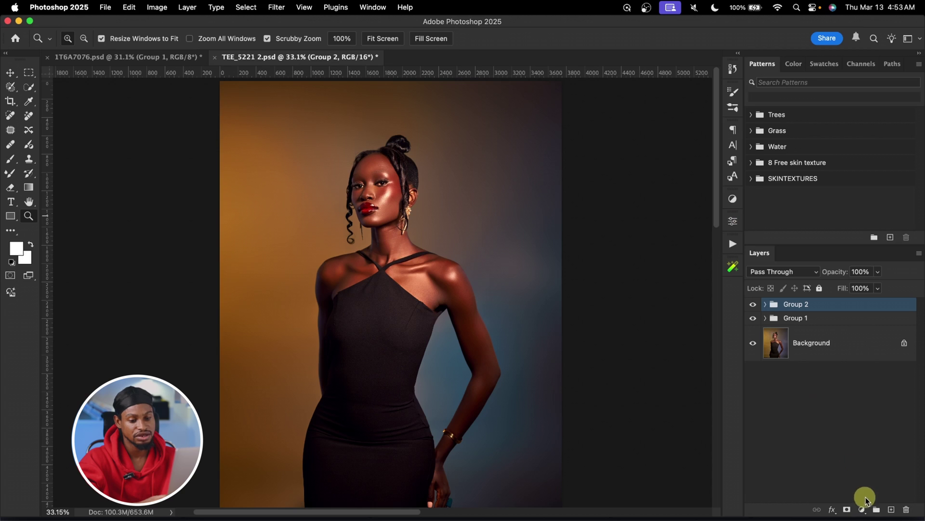
Step: Add a Curves layer with shadow, midtone and highlight points on the curve
click(864, 509)
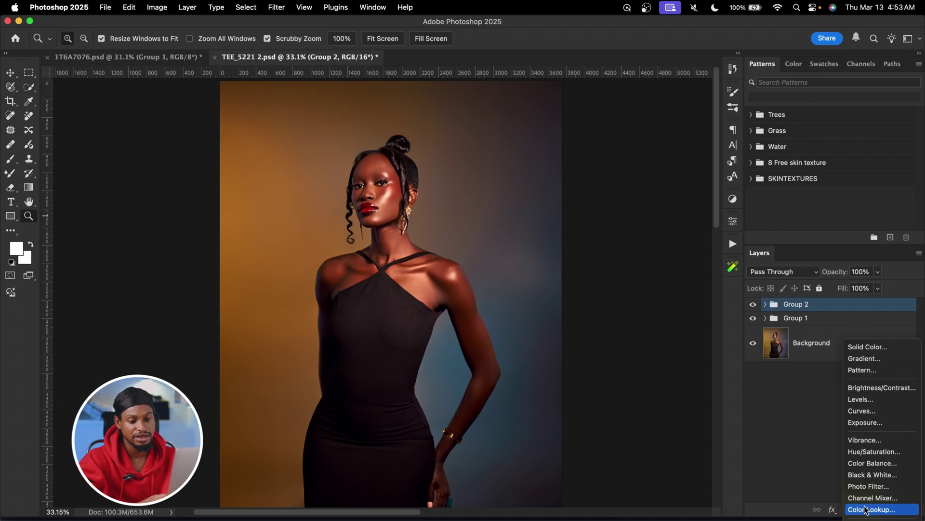
mouse_move(882, 518)
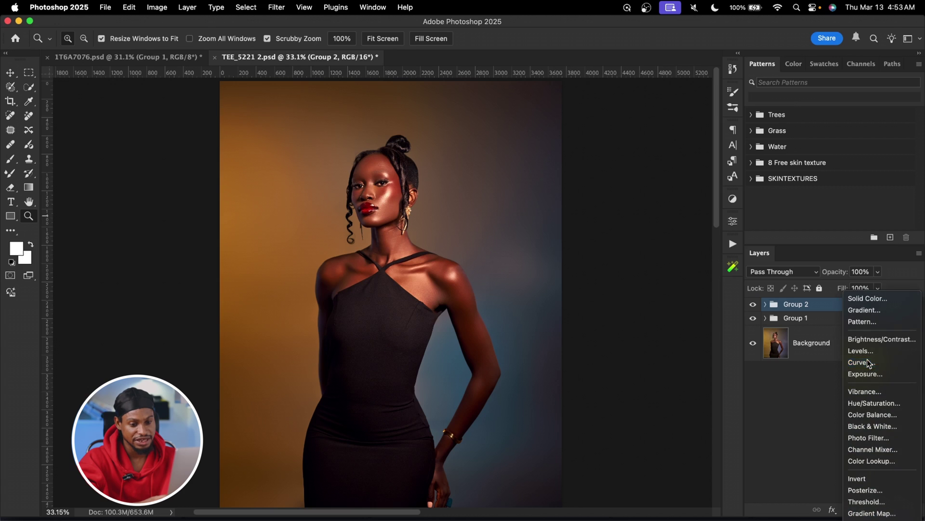
click(868, 362)
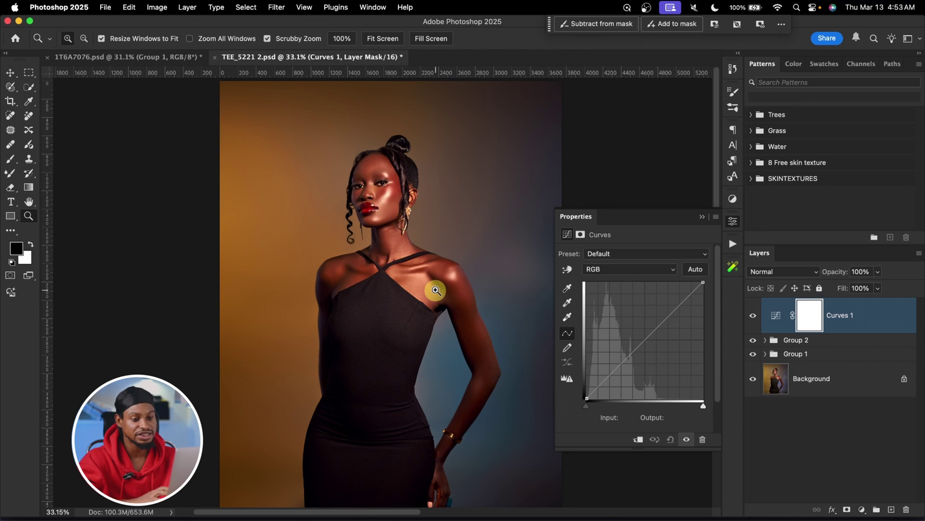
click(610, 375)
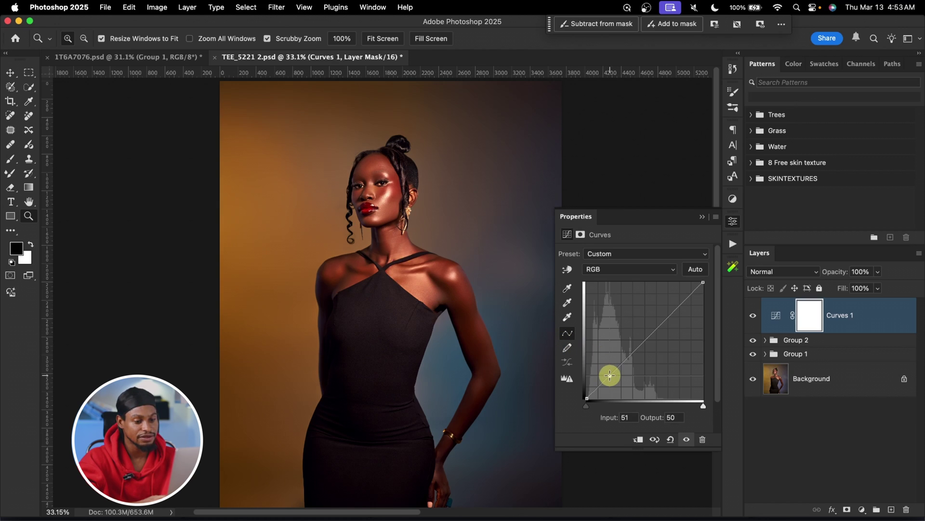
click(645, 340)
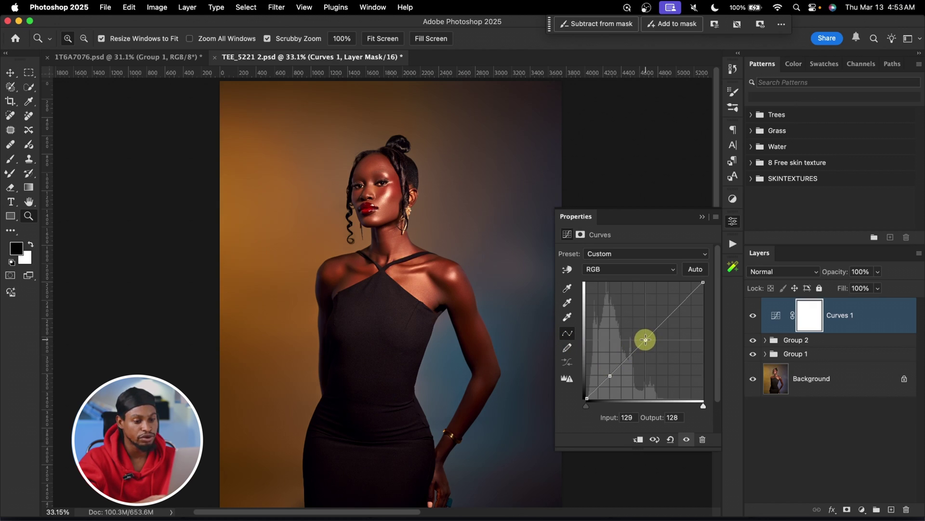
click(679, 305)
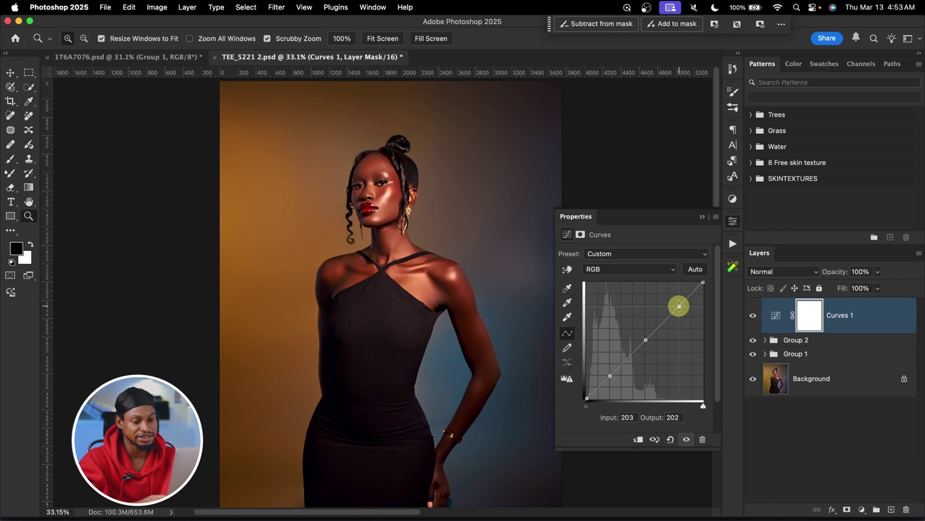
Step: Lift the curve's black point and pull the white point down to 247
click(587, 399)
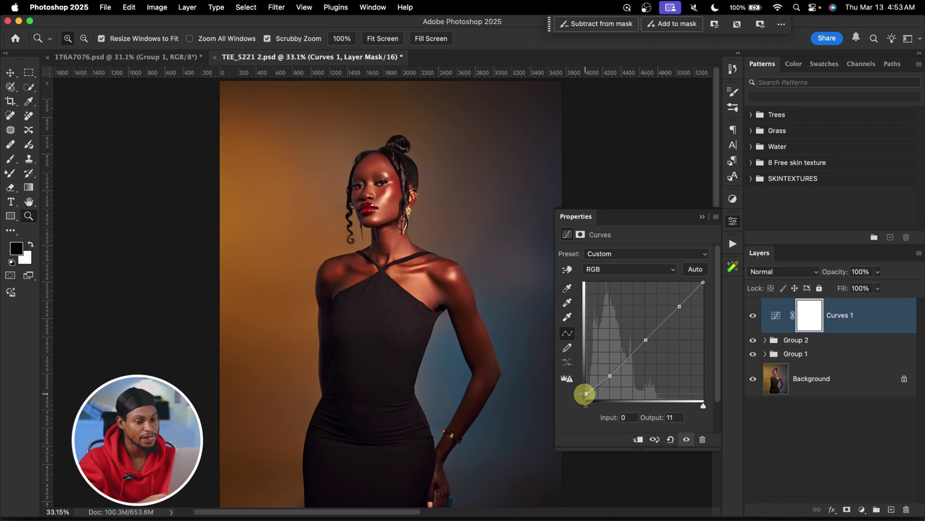
drag(702, 282, 703, 284)
click(753, 316)
click(754, 316)
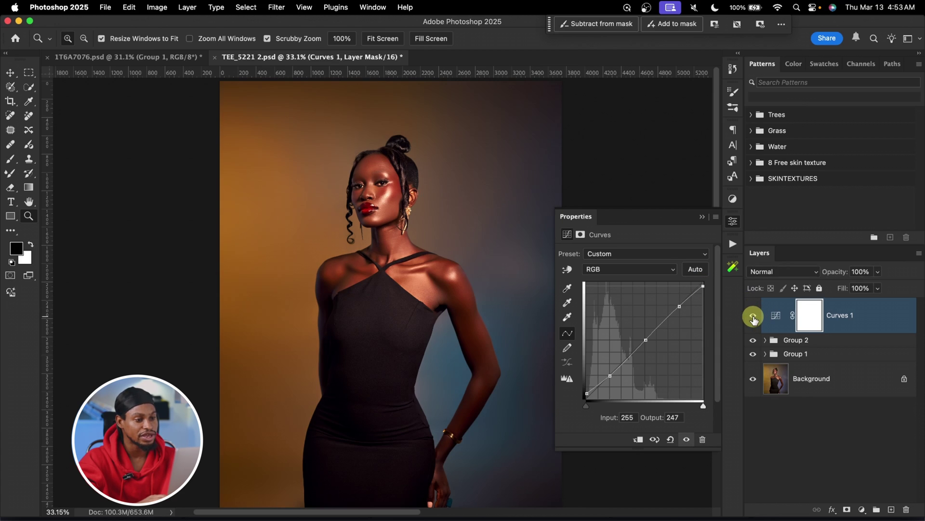
click(703, 217)
click(878, 272)
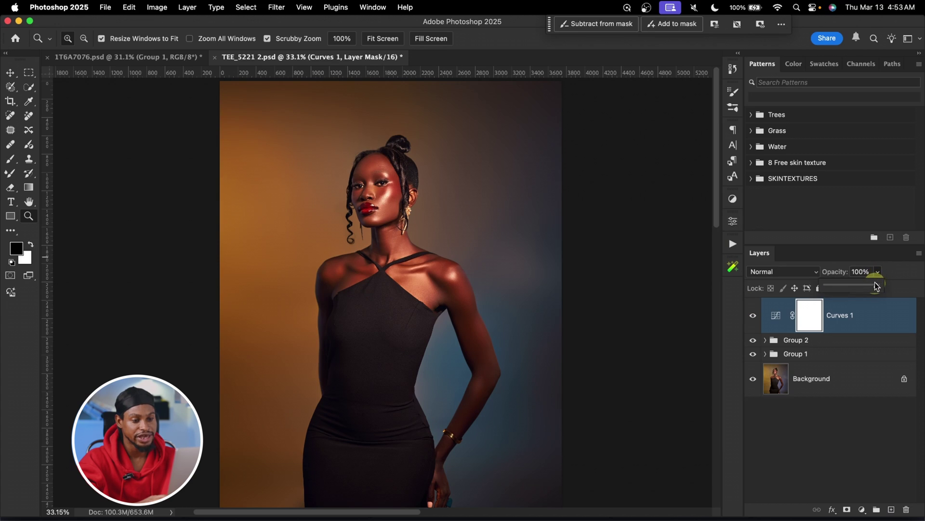
Step: Lower Curves 1 to 70% opacity and compare it on and off
drag(868, 282, 862, 282)
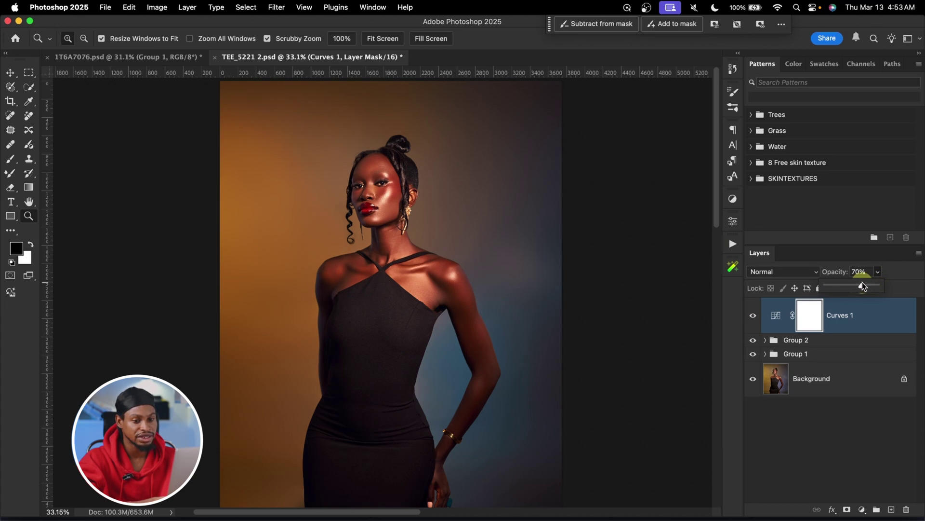
click(751, 316)
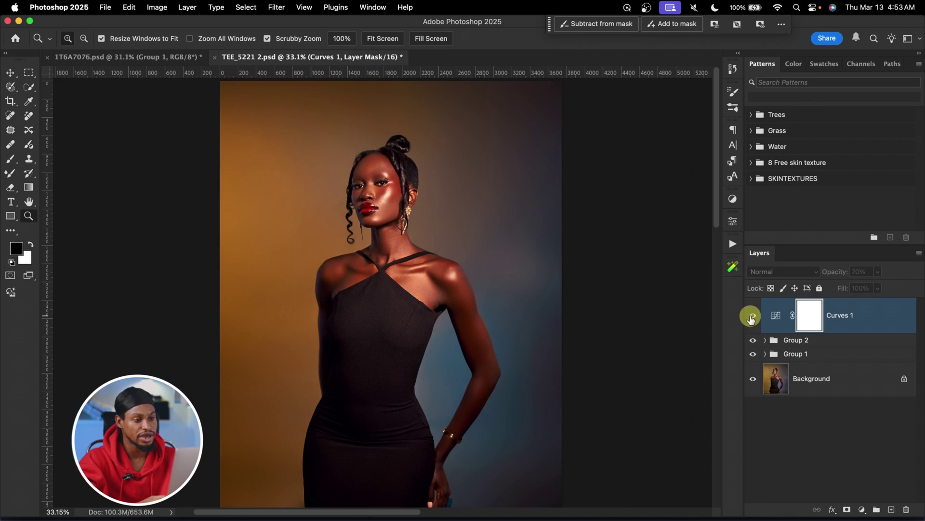
click(751, 316)
drag(467, 248, 420, 233)
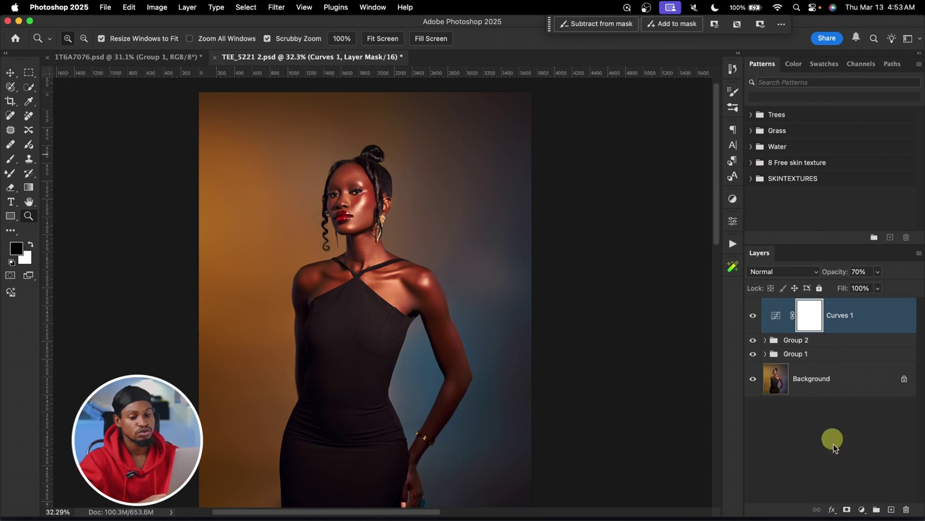
Step: Add a Brightness/Contrast layer with Brightness 0 and Contrast -10
click(862, 510)
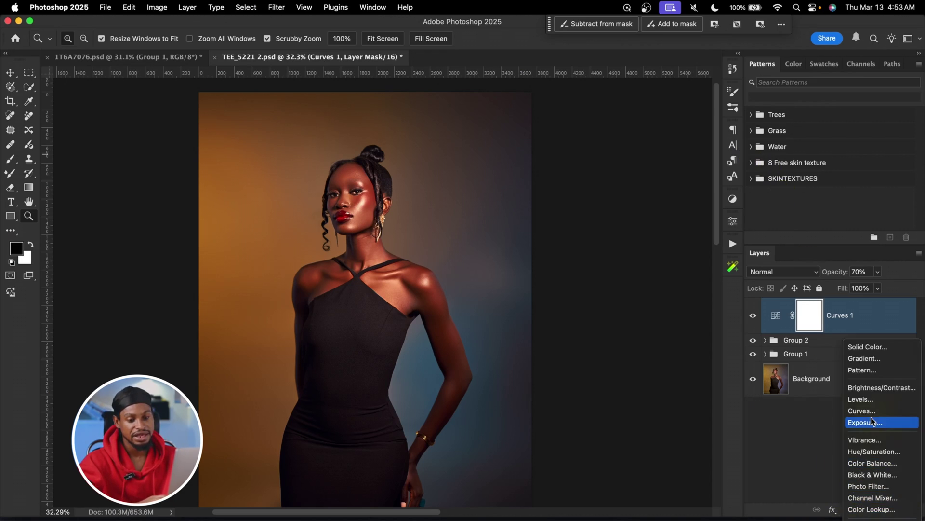
click(878, 388)
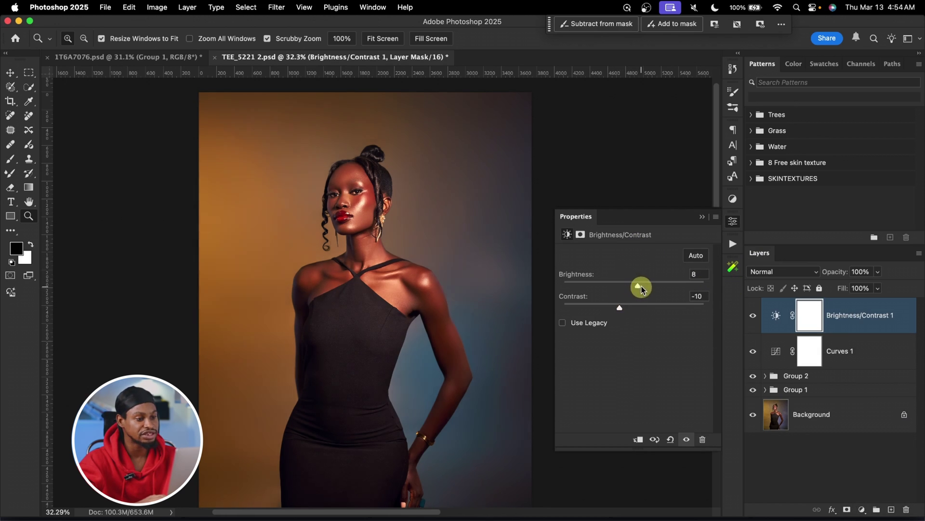
drag(639, 288, 633, 299)
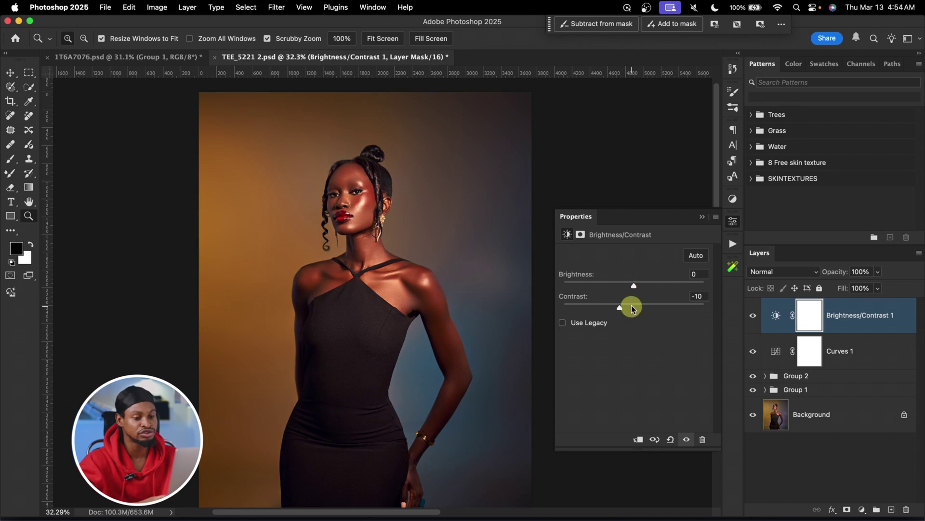
click(702, 216)
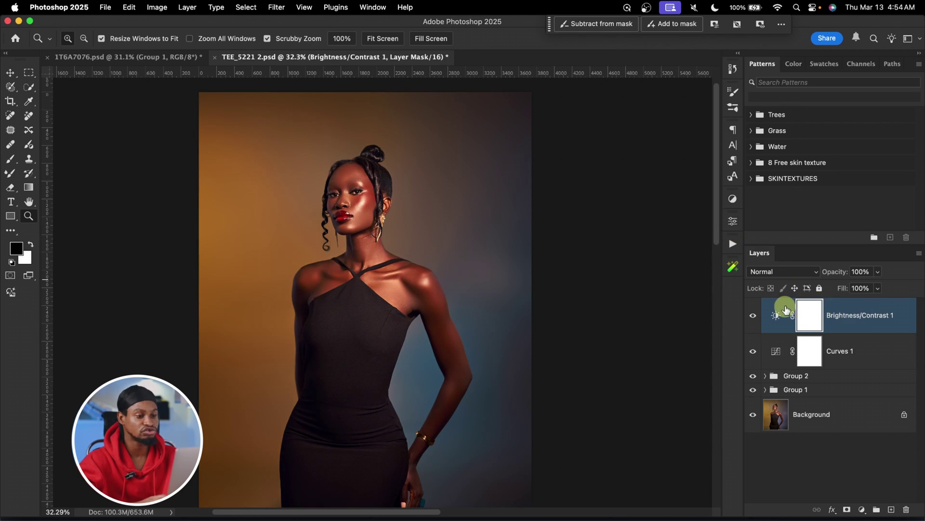
click(754, 315)
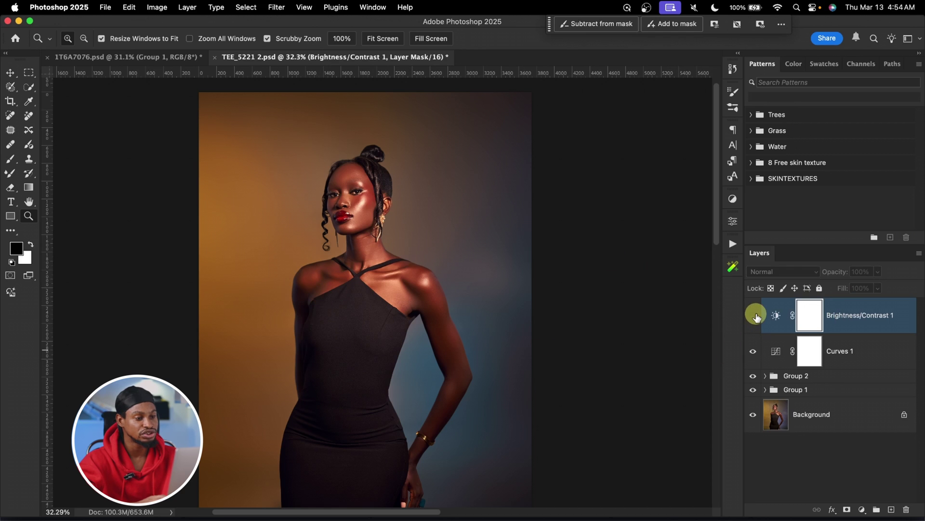
click(754, 316)
click(871, 313)
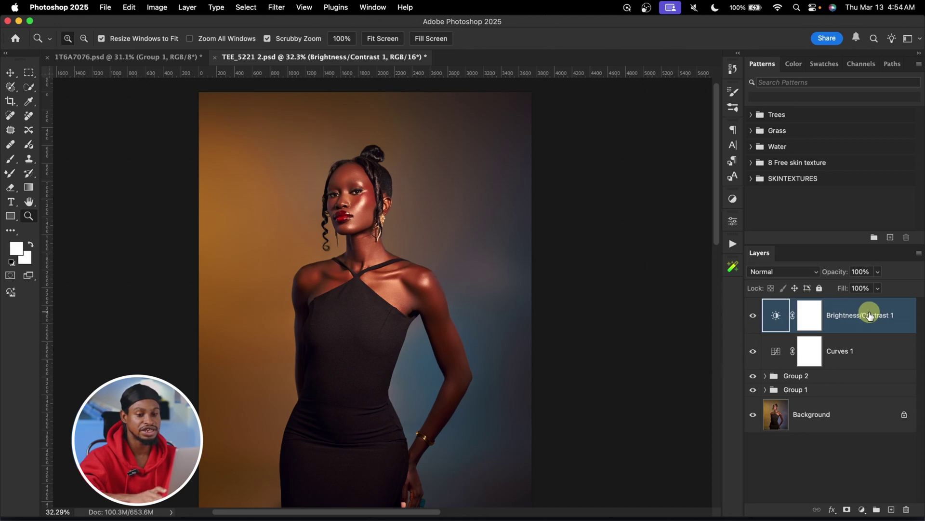
Step: Delete the Brightness/Contrast 1 adjustment layer
key(Delete)
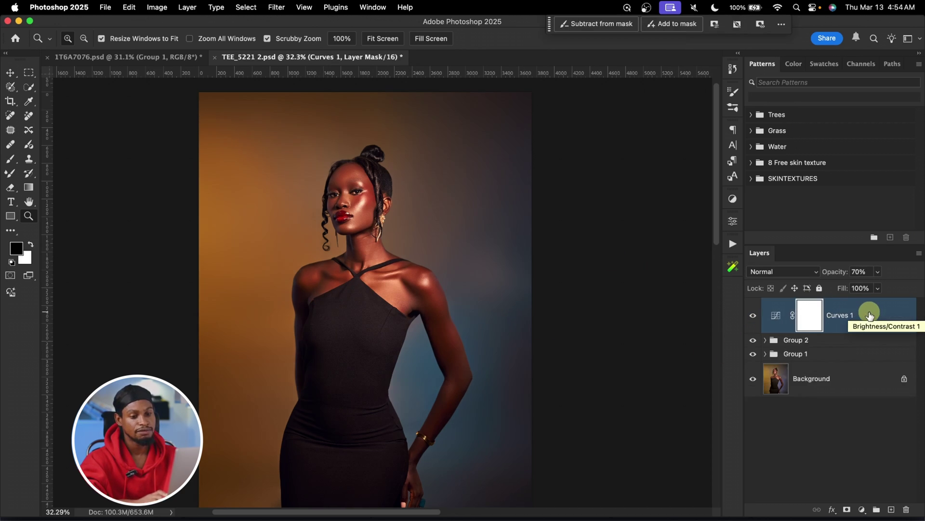
scroll(400, 265, left, 3)
scroll(400, 265, right, 2)
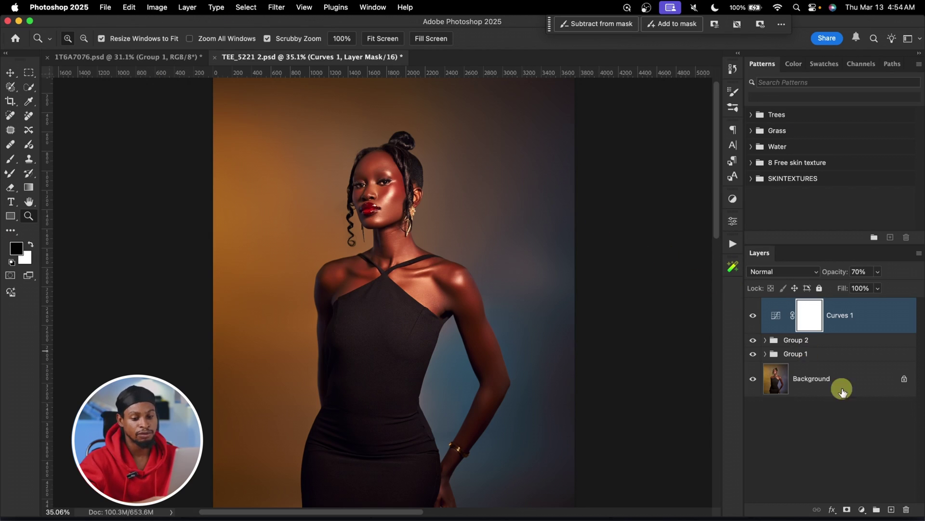
Step: Add a new Layer 6 above Curves 1 and fill it with 50% Gray
click(891, 509)
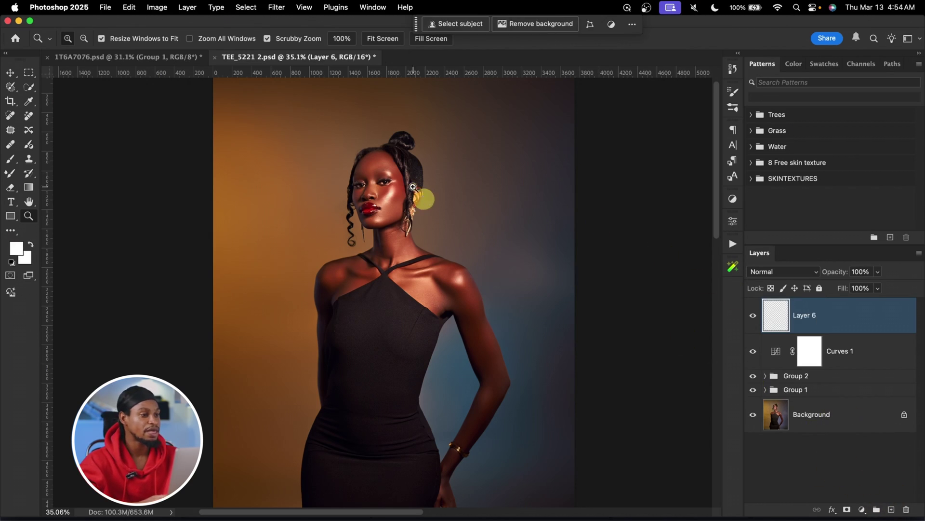
click(129, 8)
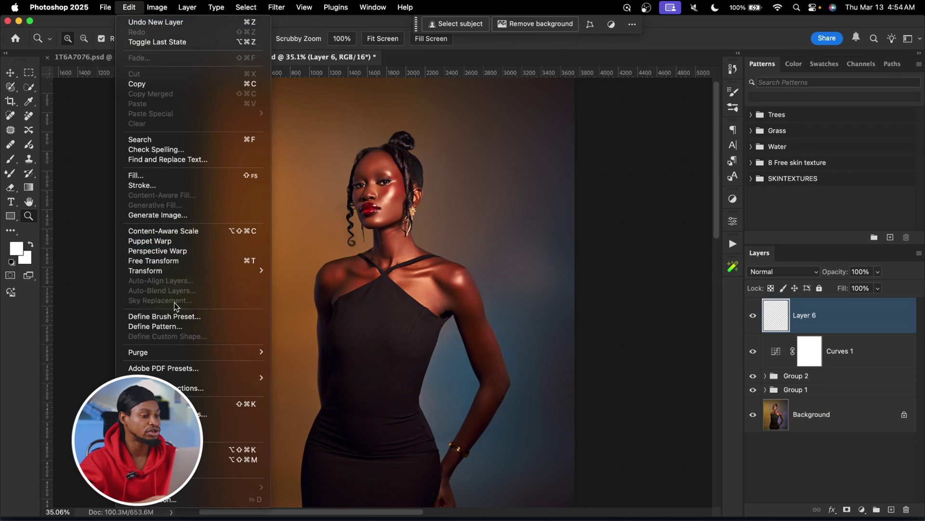
click(148, 177)
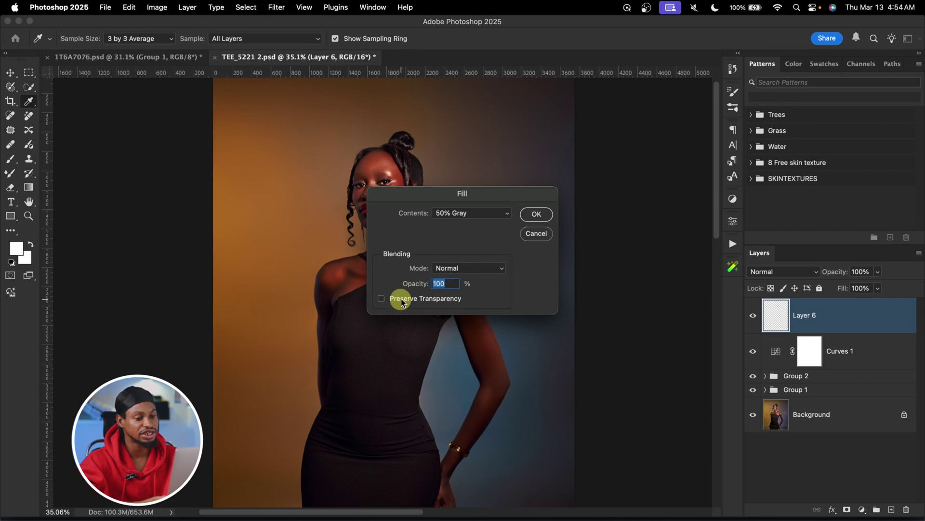
click(535, 214)
key(z)
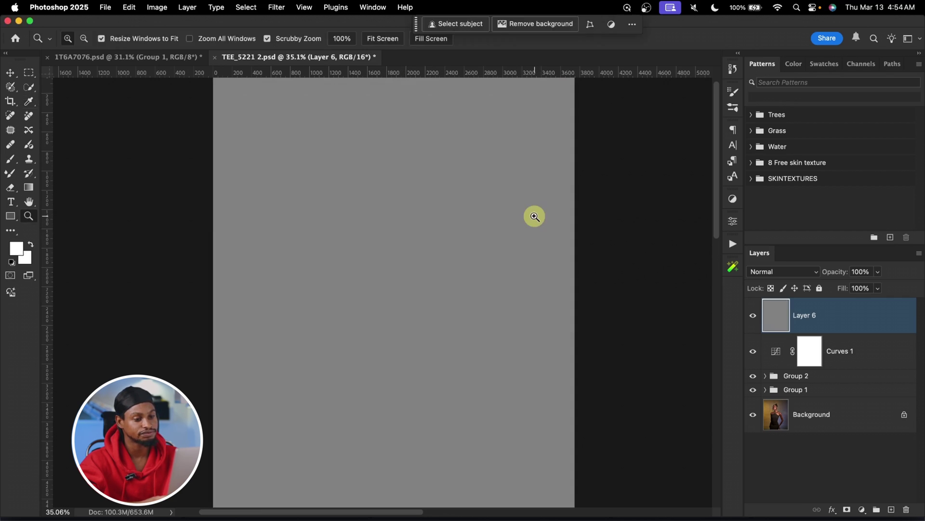
drag(487, 207, 474, 207)
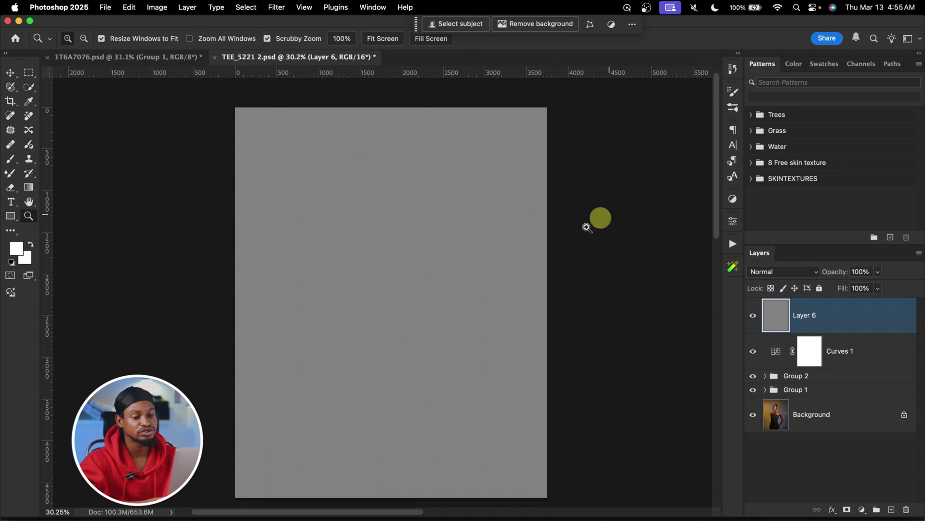
Step: Apply Add Noise to Layer 6: Gaussian, Monochromatic, amount 10%
click(280, 8)
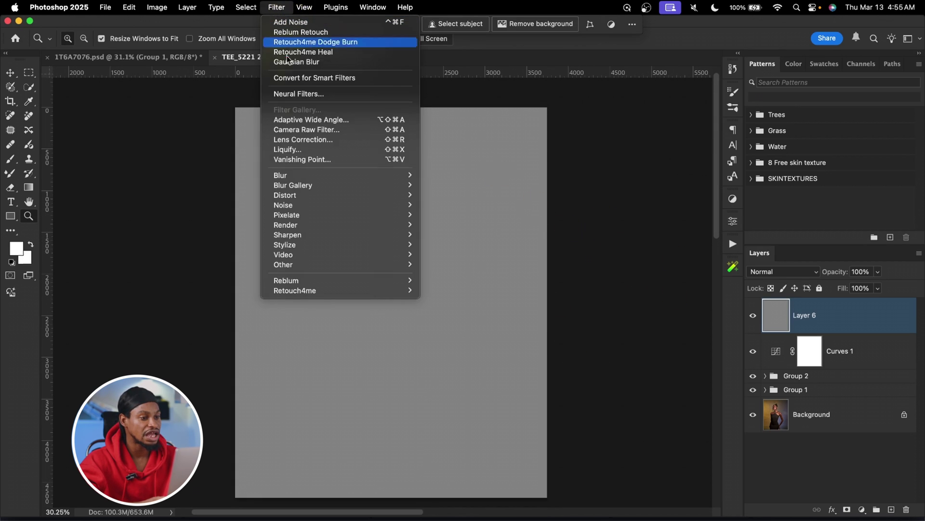
mouse_move(312, 208)
click(451, 205)
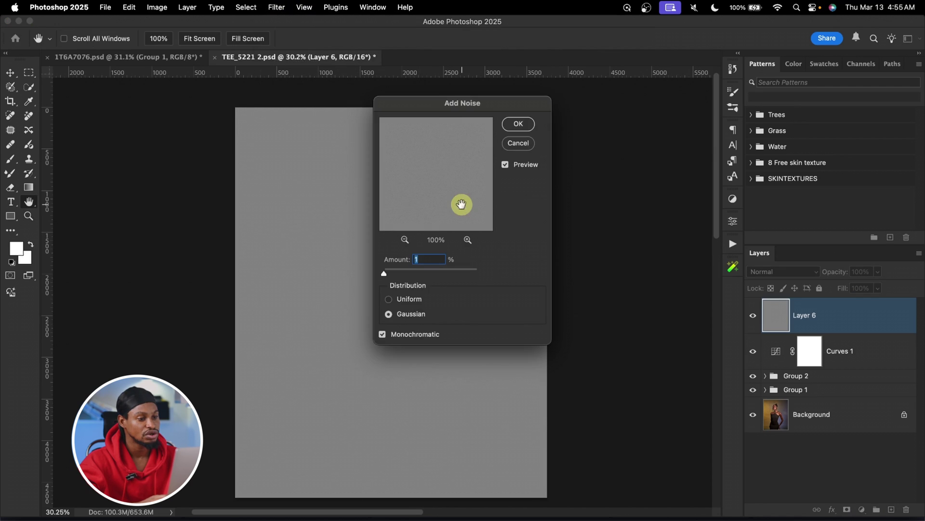
click(389, 314)
click(383, 335)
click(388, 271)
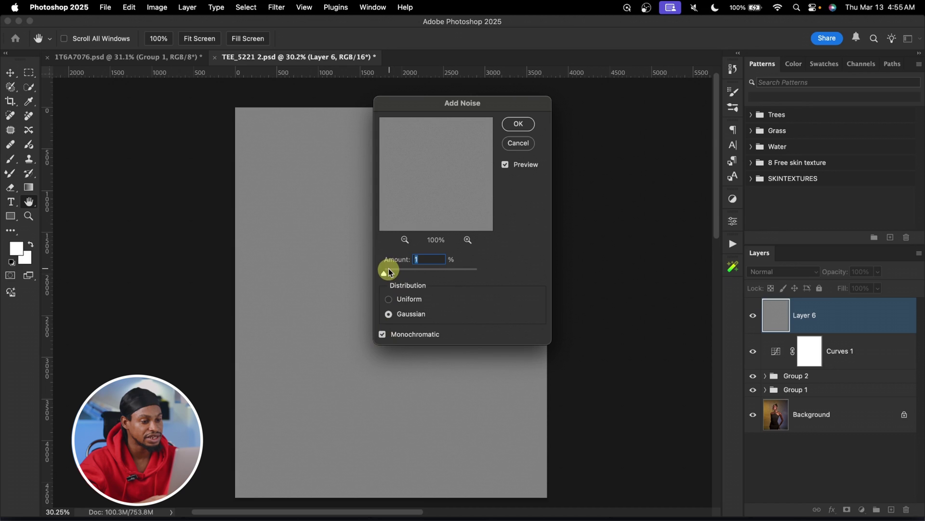
drag(388, 275, 391, 271)
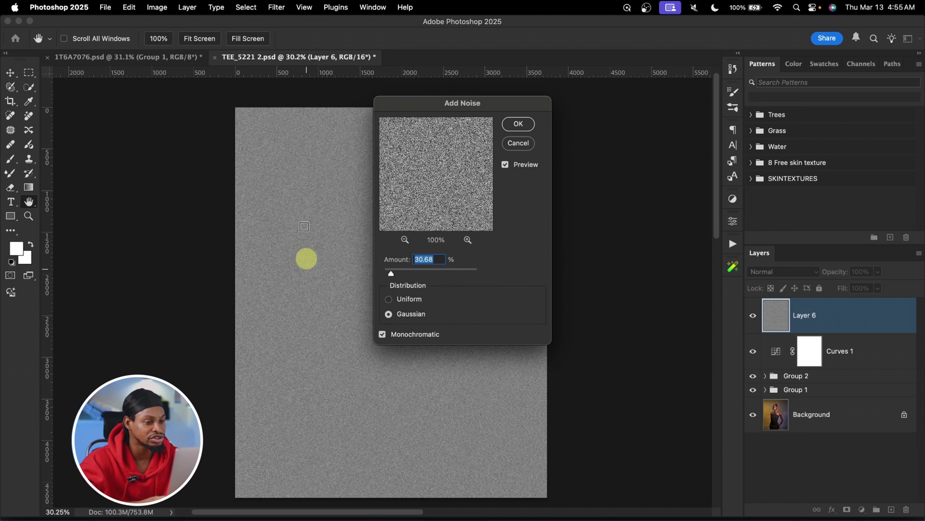
drag(393, 278, 389, 277)
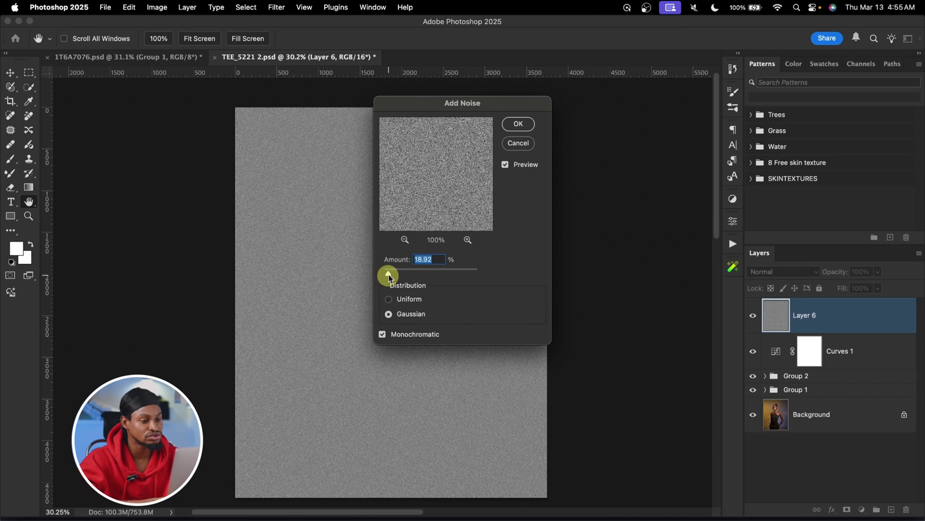
text(10)
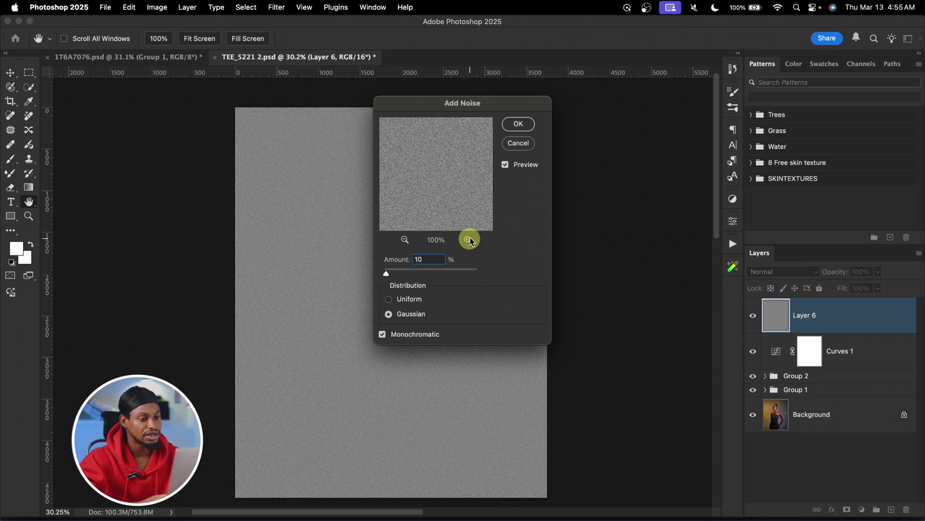
click(519, 124)
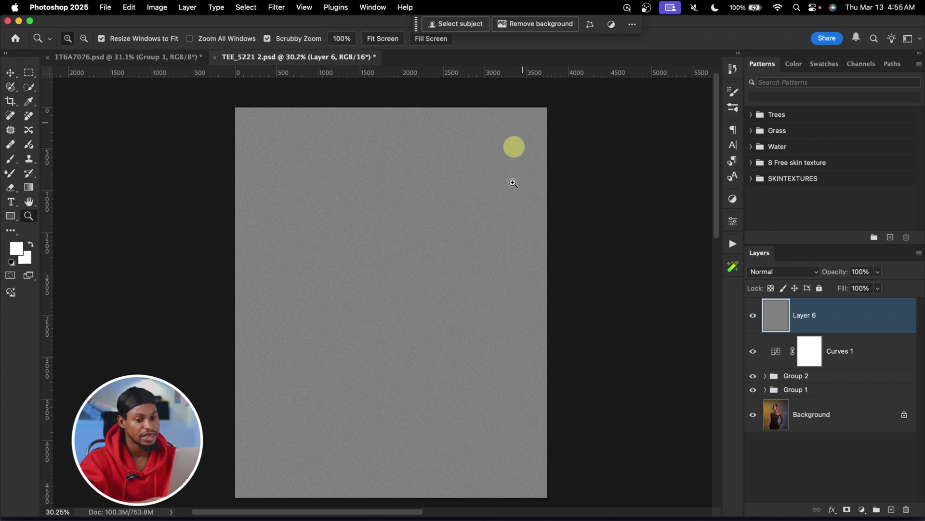
Step: Set Layer 6 to Soft Light at 32% opacity, then group it with Curves 1 and Group 2
click(786, 273)
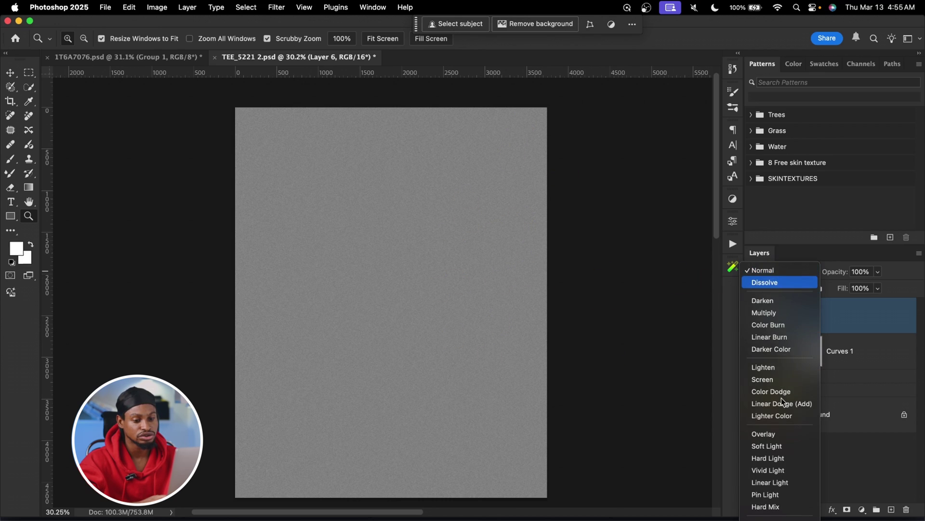
click(778, 446)
drag(391, 193, 482, 205)
drag(456, 305, 399, 300)
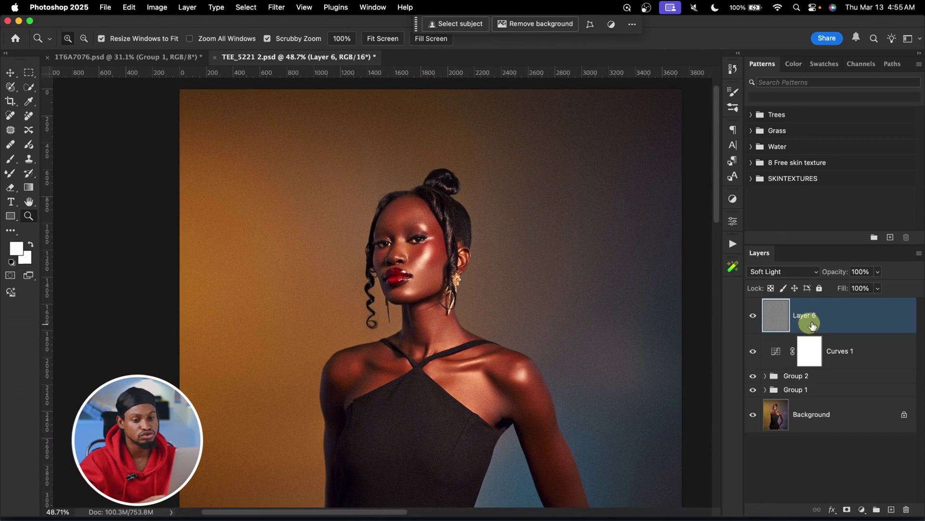
click(878, 273)
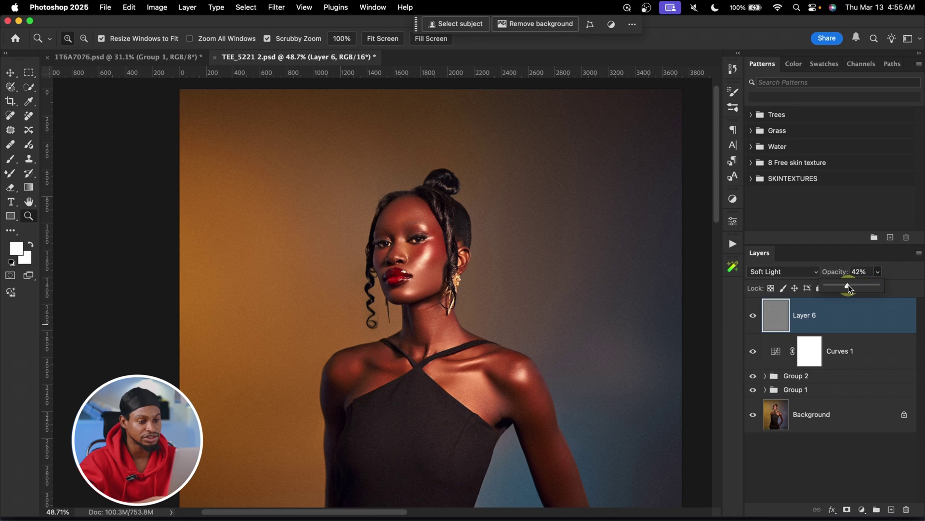
drag(844, 284, 842, 285)
drag(442, 285, 392, 284)
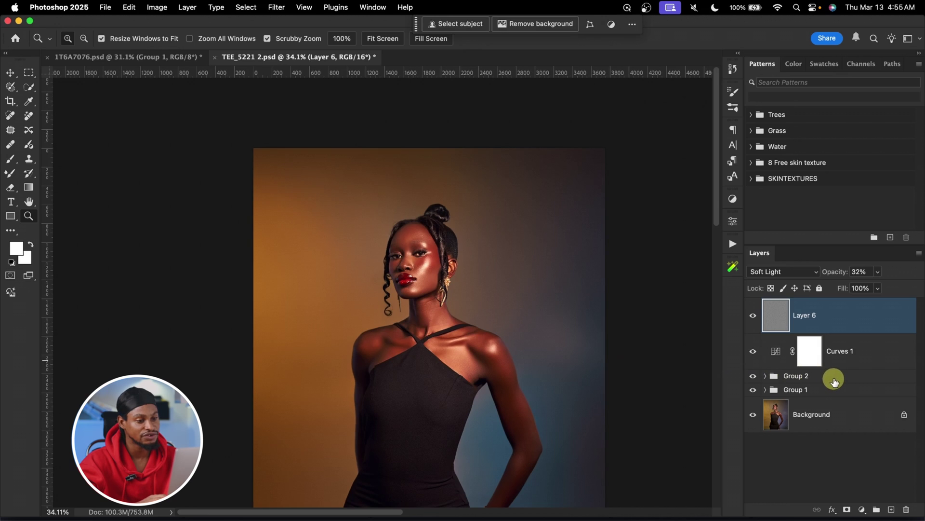
shift+click(834, 381)
key(super+g)
Step: Toggle Group 3's visibility to compare, and set its opacity to 70%
click(753, 304)
scroll(560, 320, down, 3)
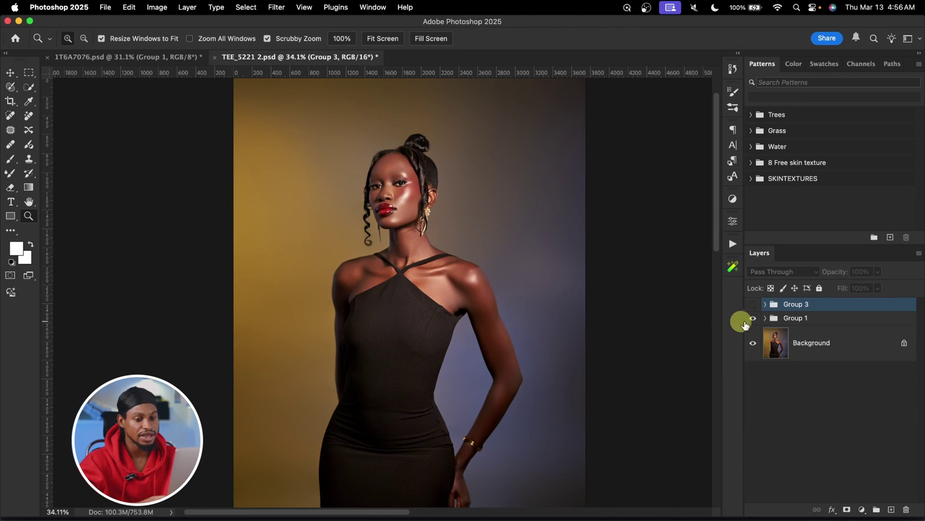
click(754, 304)
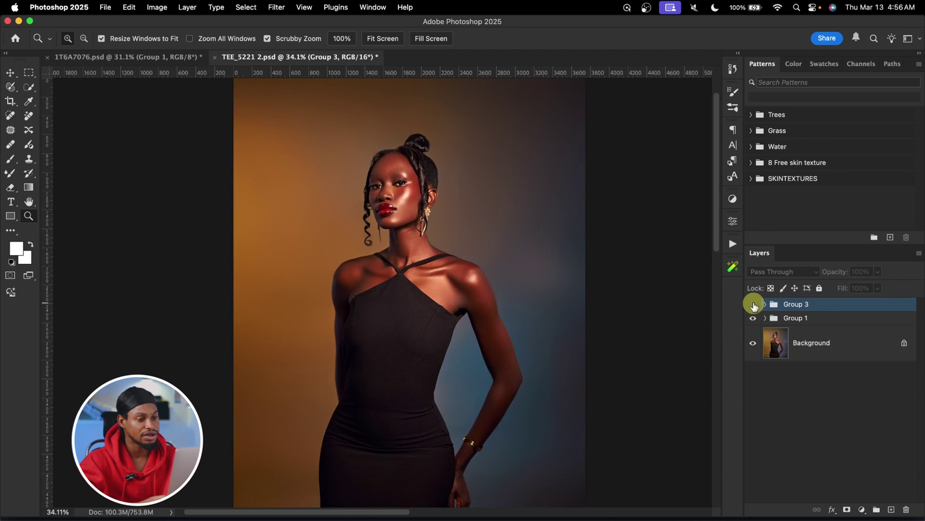
click(753, 305)
click(754, 304)
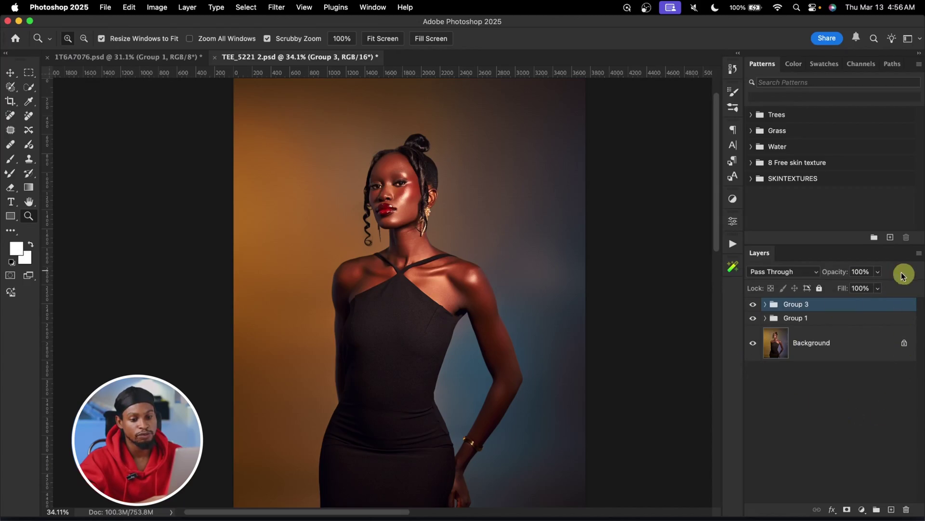
drag(878, 278, 878, 287)
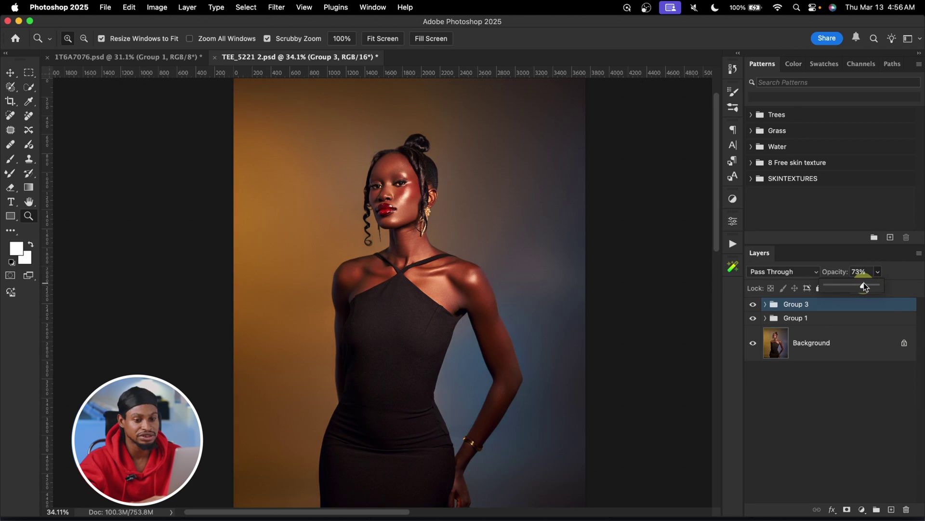
drag(863, 282, 861, 283)
click(755, 308)
click(755, 308)
click(754, 305)
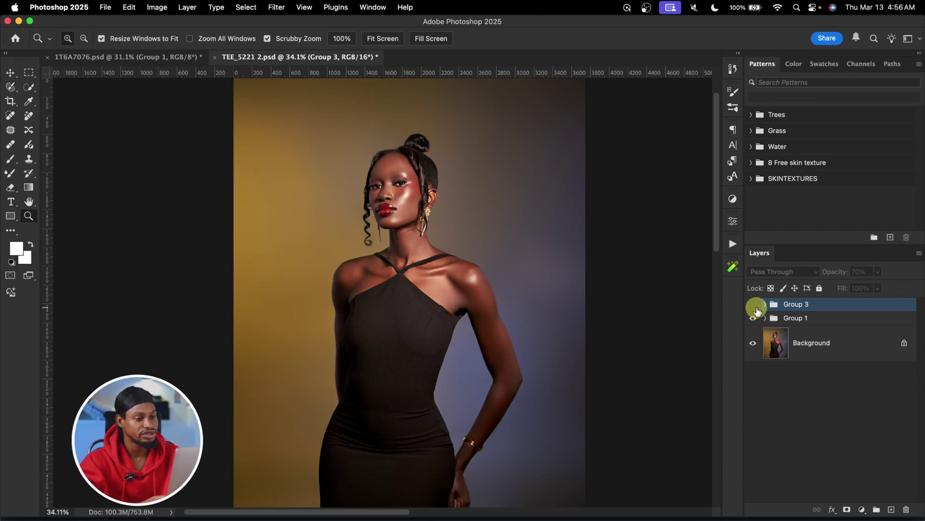
click(756, 308)
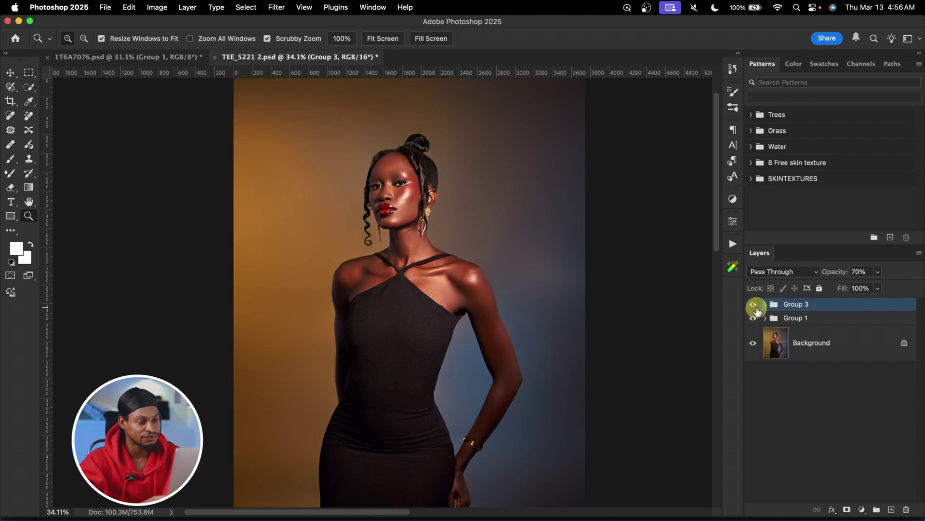